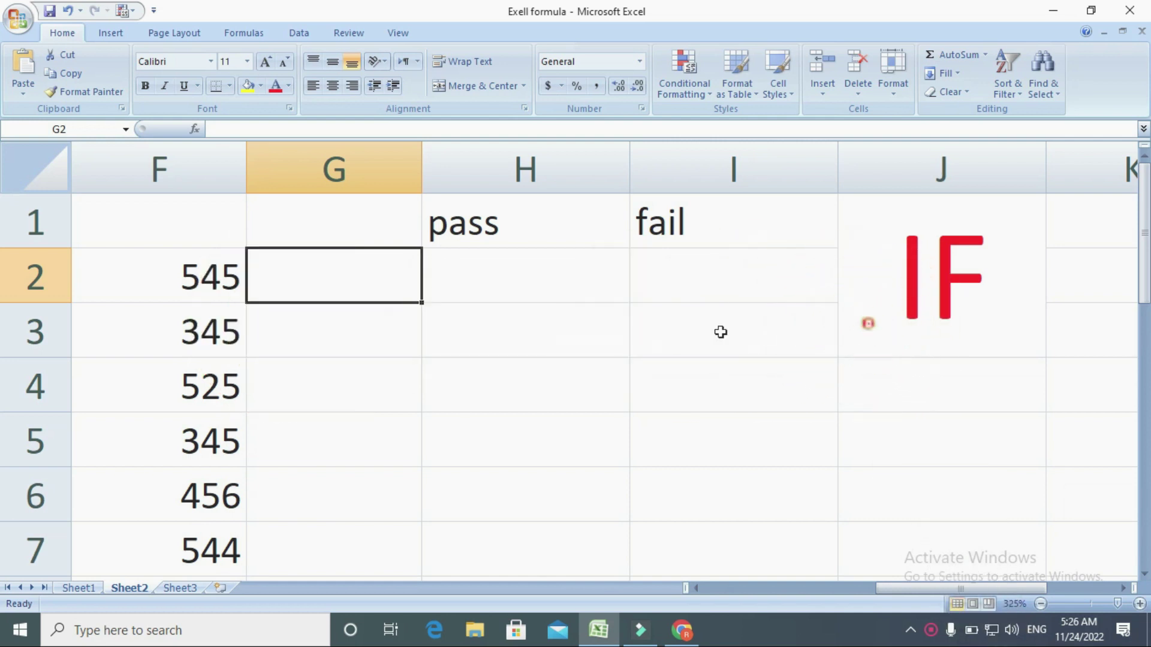
- Start an IF formula in cell G2 with the logical test F2>=500
{"action": "left_click", "coordinate": [528, 219]}
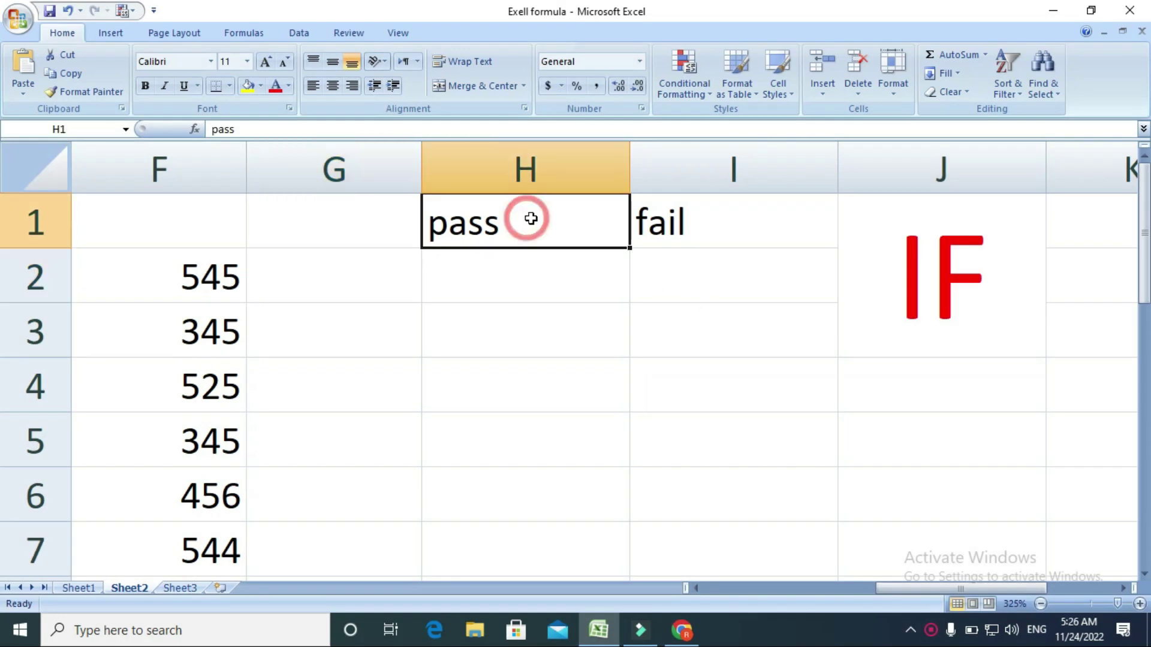
{"action": "left_click", "coordinate": [789, 222]}
{"action": "left_click", "coordinate": [359, 282]}
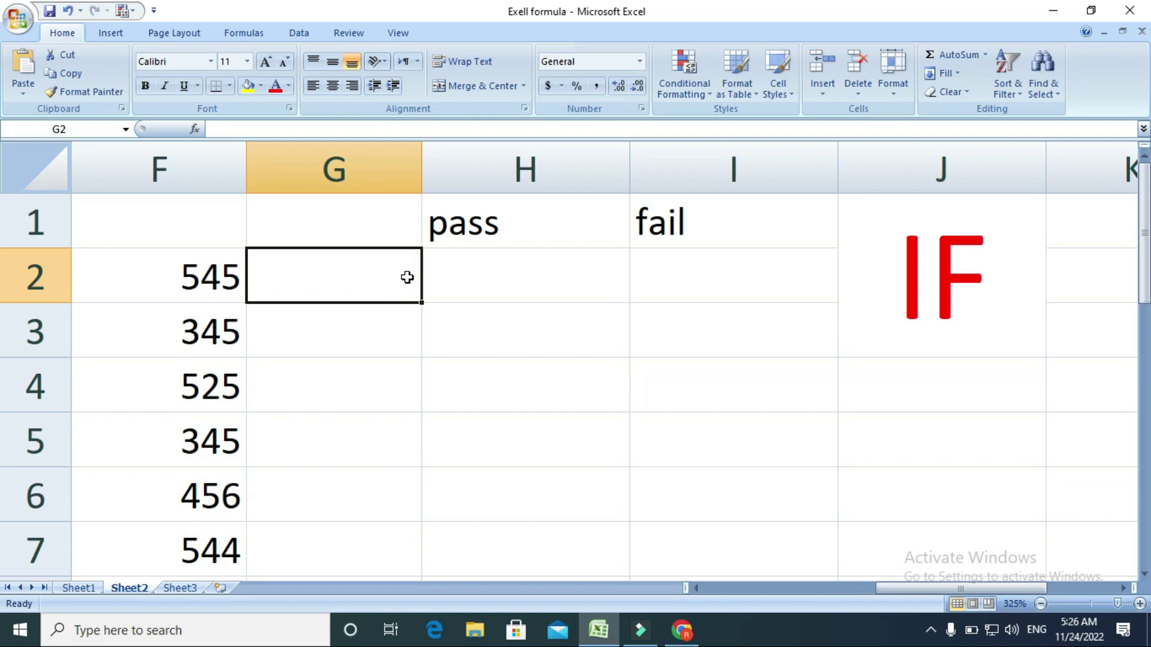
{"action": "type", "text": "="}
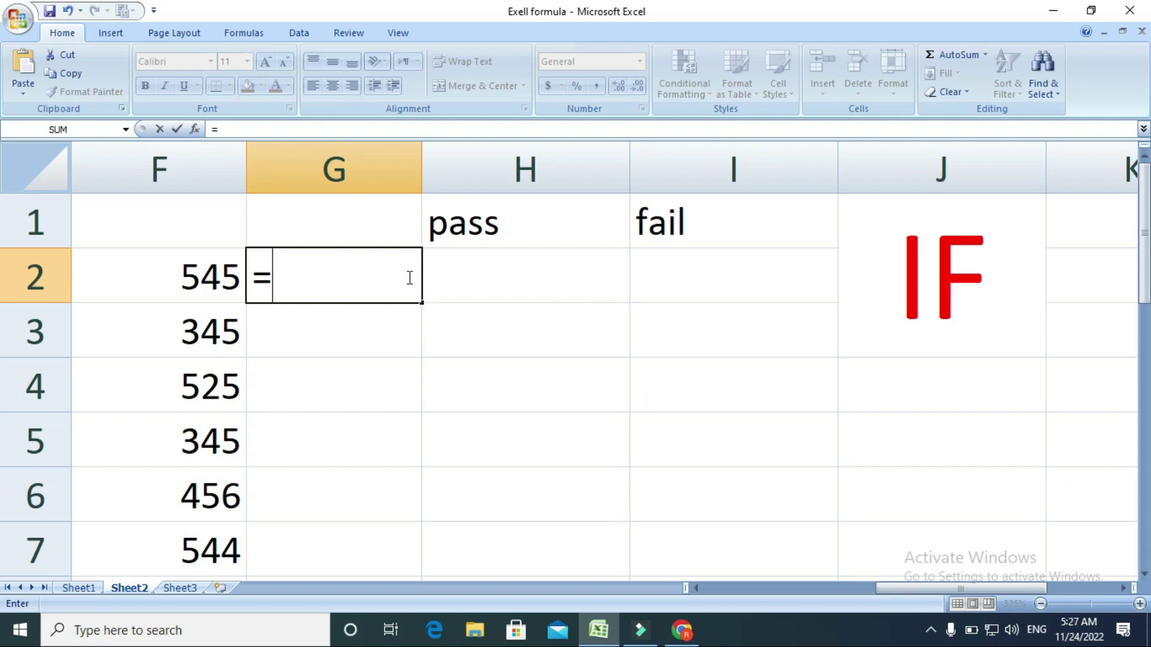
{"action": "type", "text": "if"}
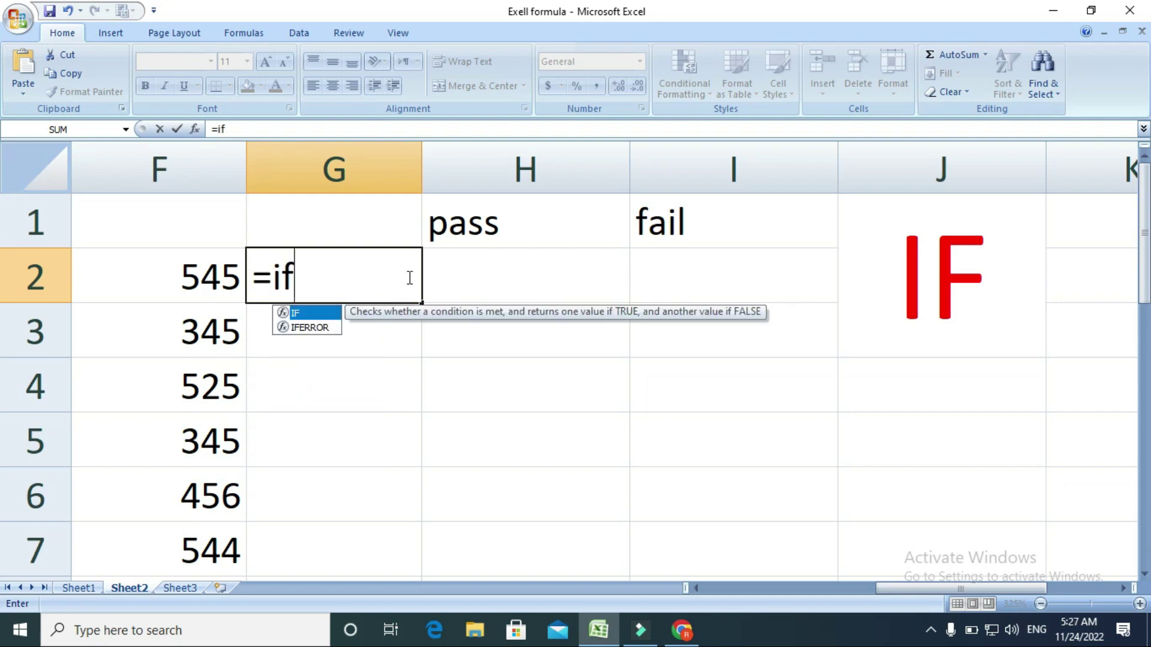
{"action": "key", "text": "Tab"}
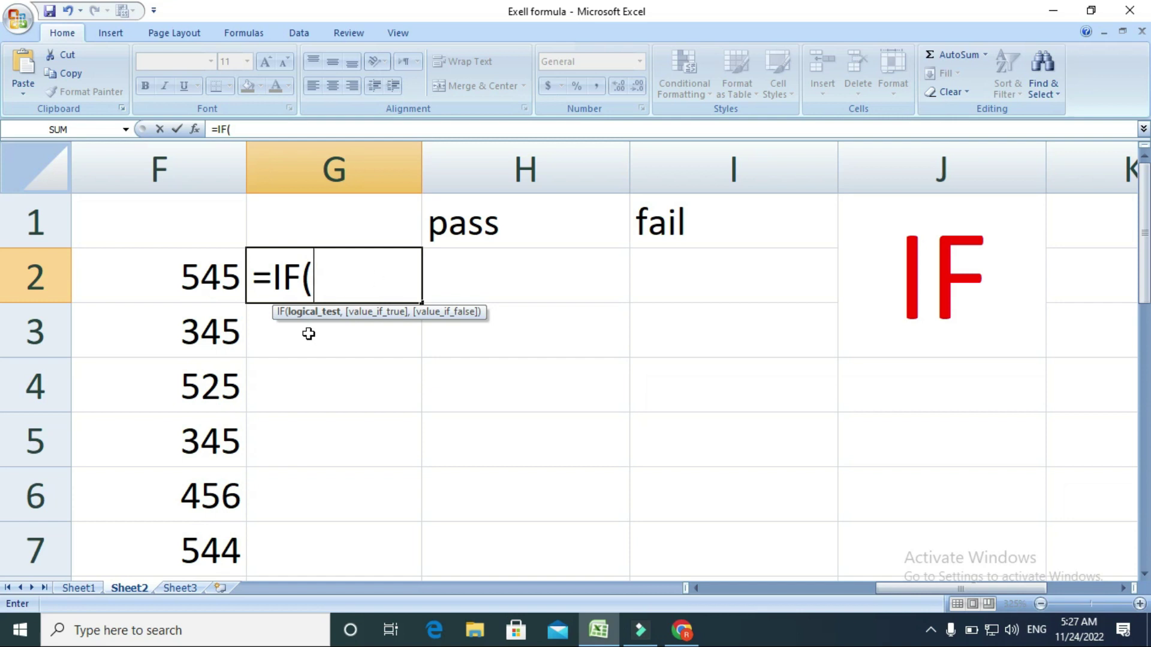
{"action": "left_click", "coordinate": [214, 282]}
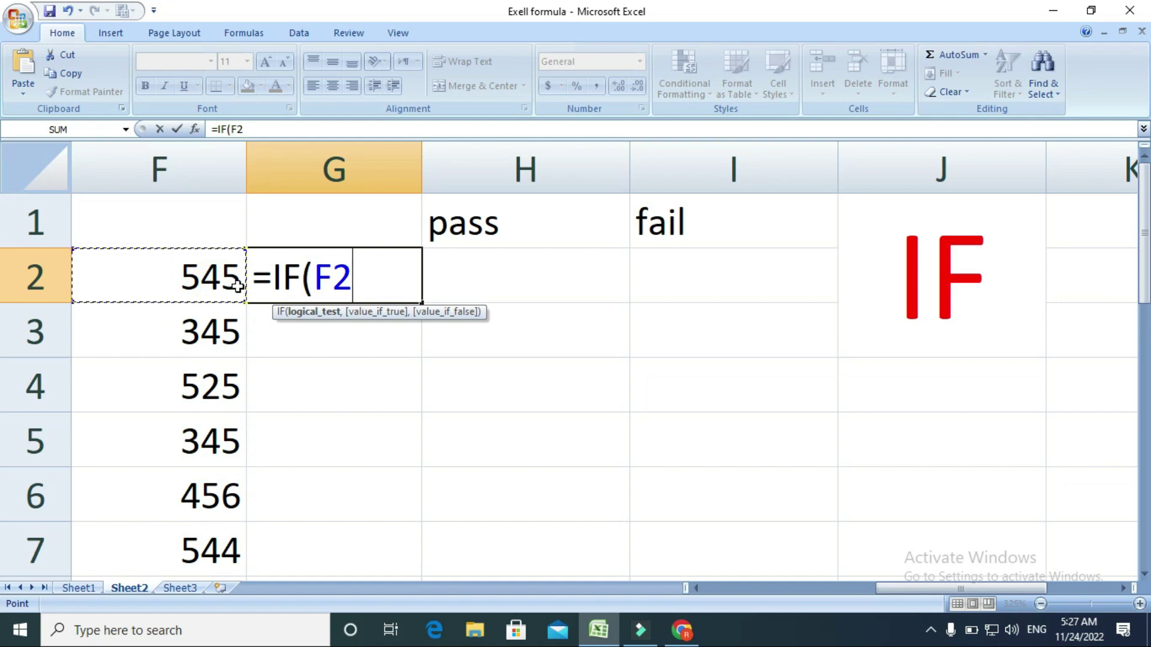
{"action": "type", "text": ">"}
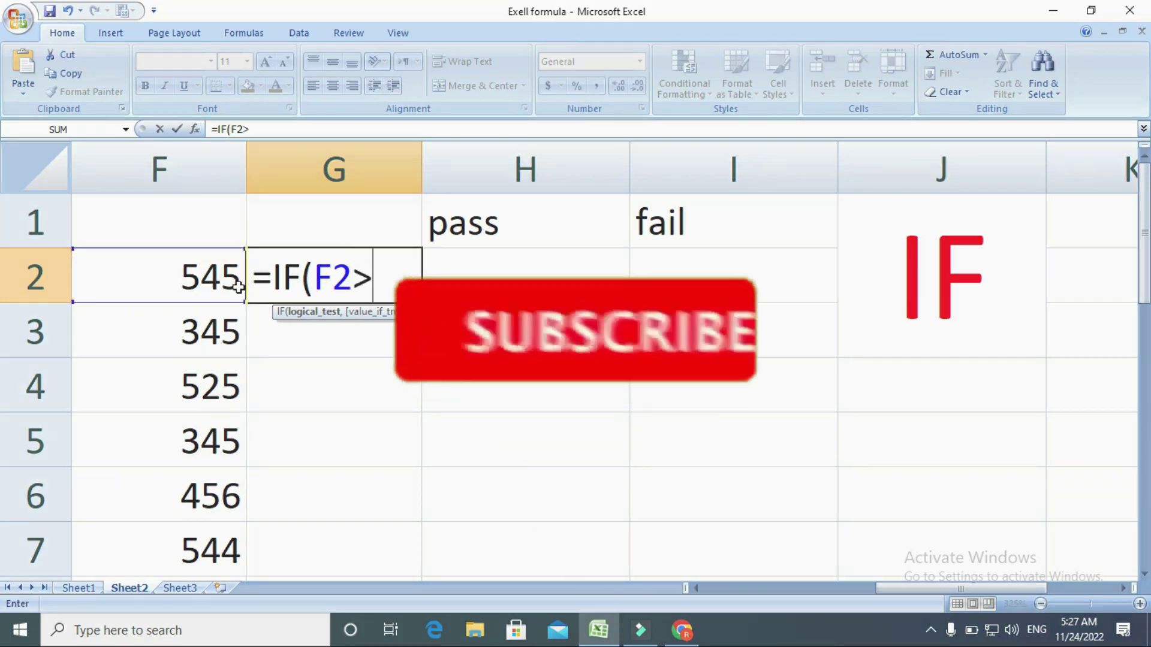
{"action": "type", "text": "="}
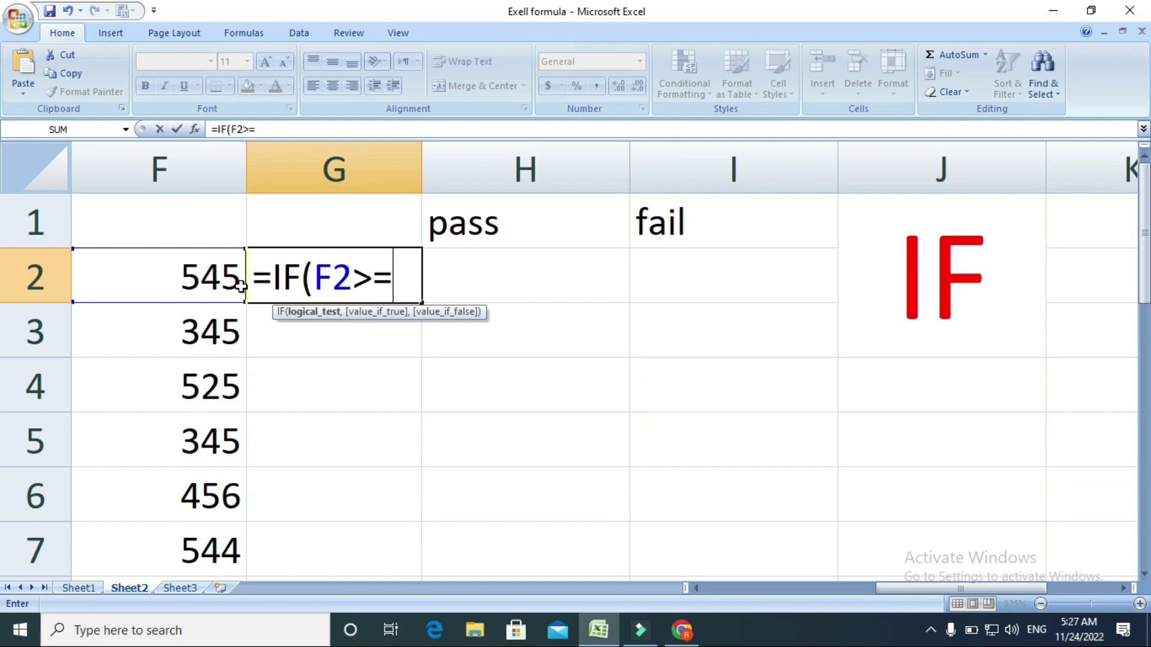
{"action": "type", "text": "500"}
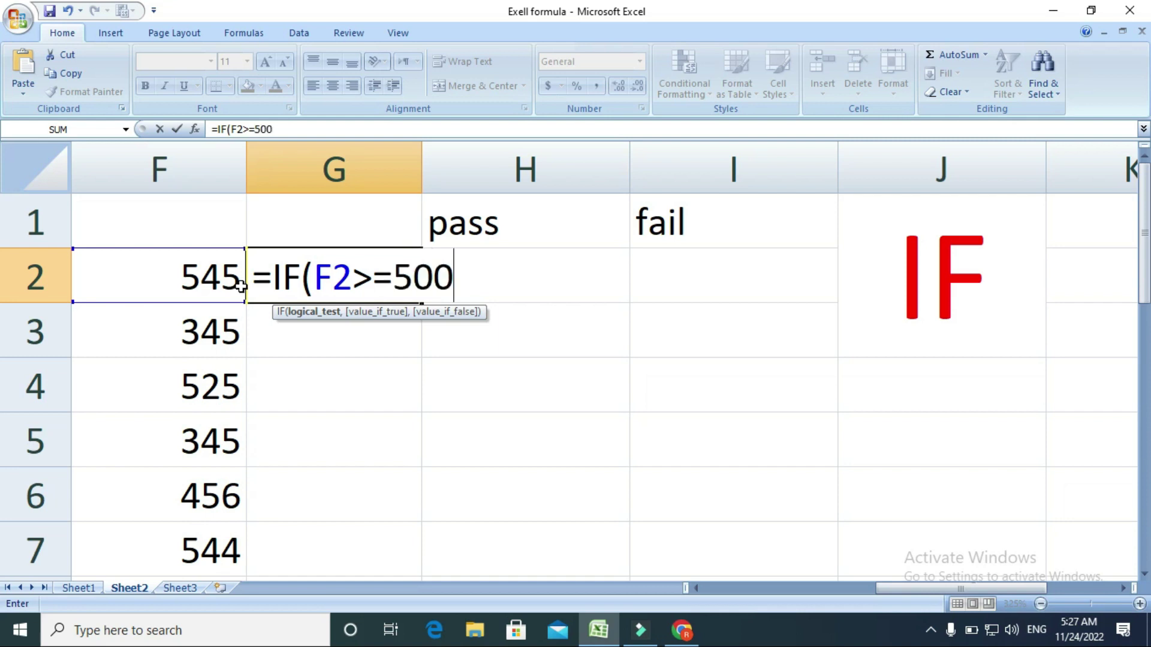
- Set "A1" as the value if true for the F2>=500 test in G2
{"action": "type", "text": ","}
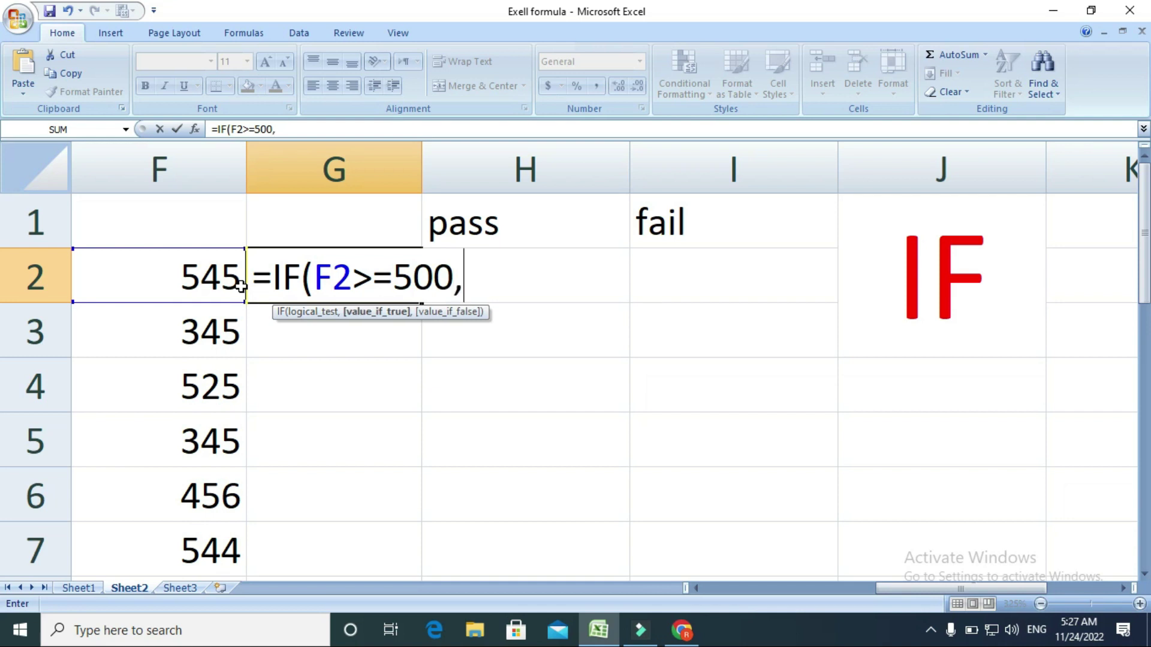
{"action": "type", "text": "\""}
{"action": "type", "text": "A1"}
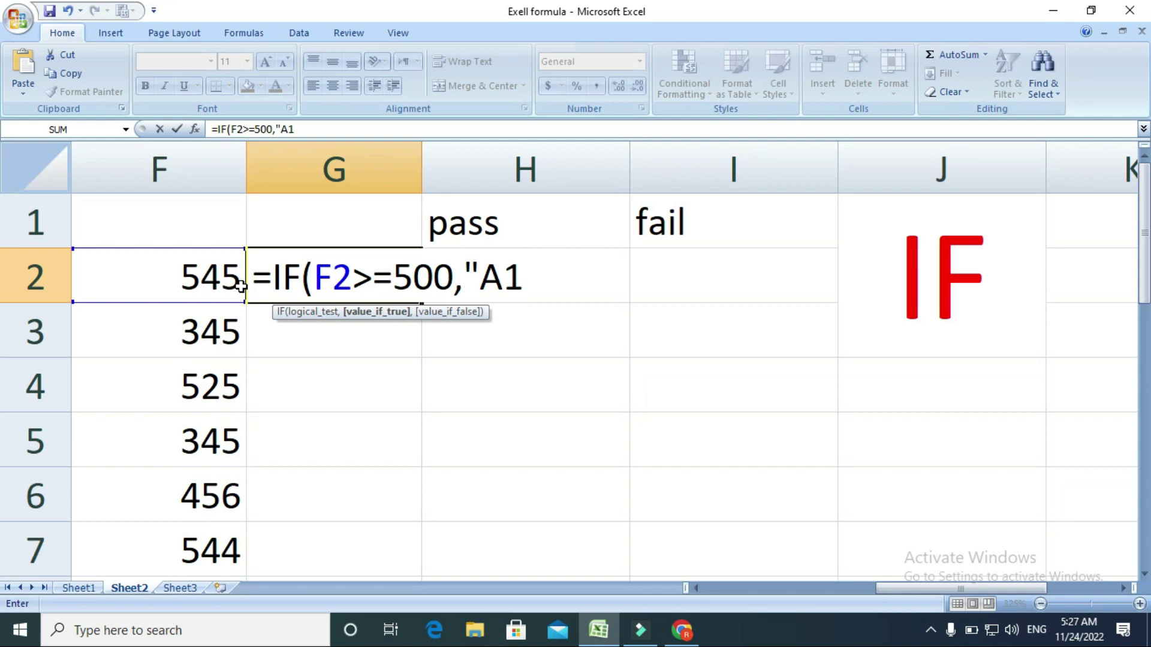
{"action": "type", "text": "\","}
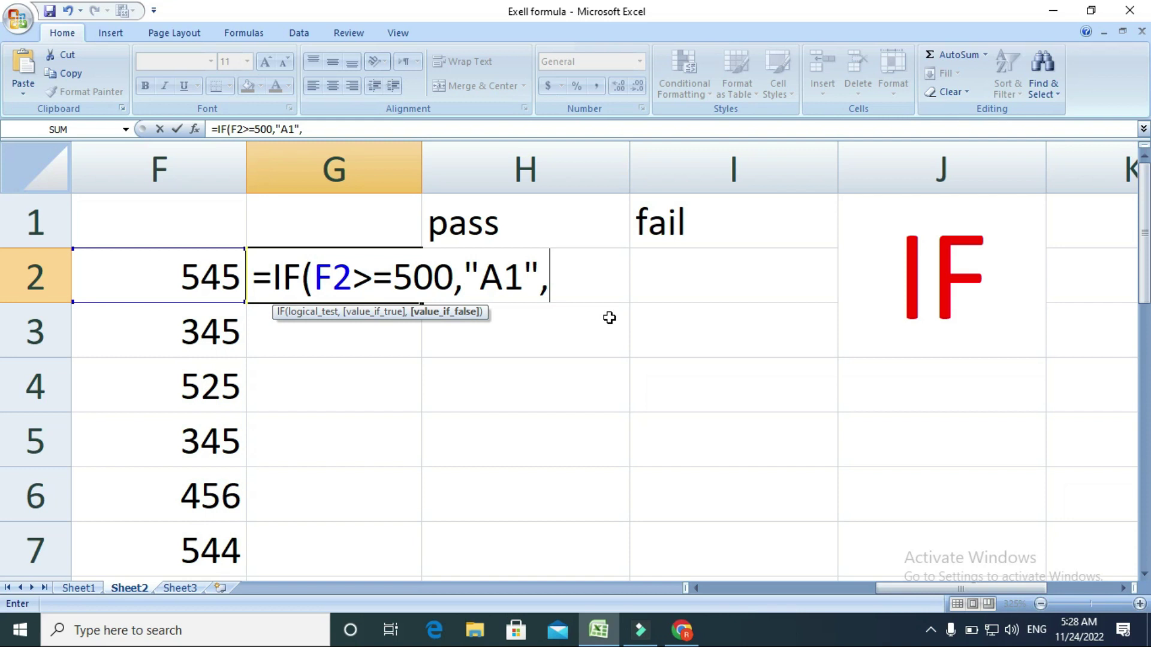
- Nest a second IF as the first one's value if false, with the test F2>=400
{"action": "type", "text": "if"}
{"action": "key", "text": "Tab"}
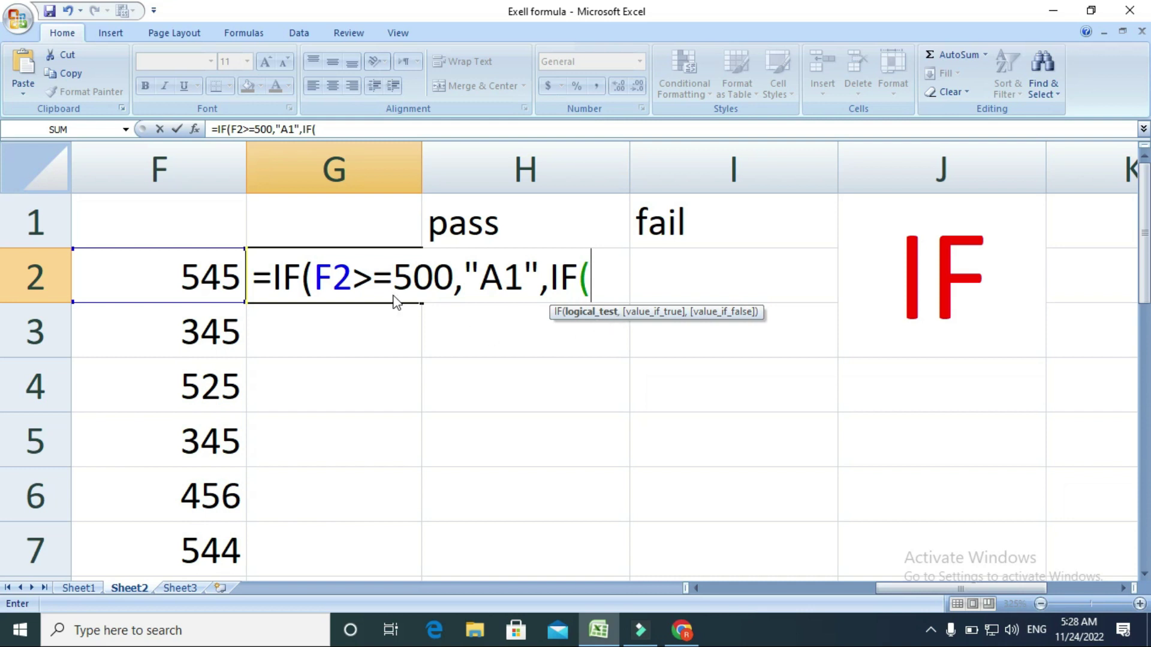
{"action": "left_click", "coordinate": [182, 266]}
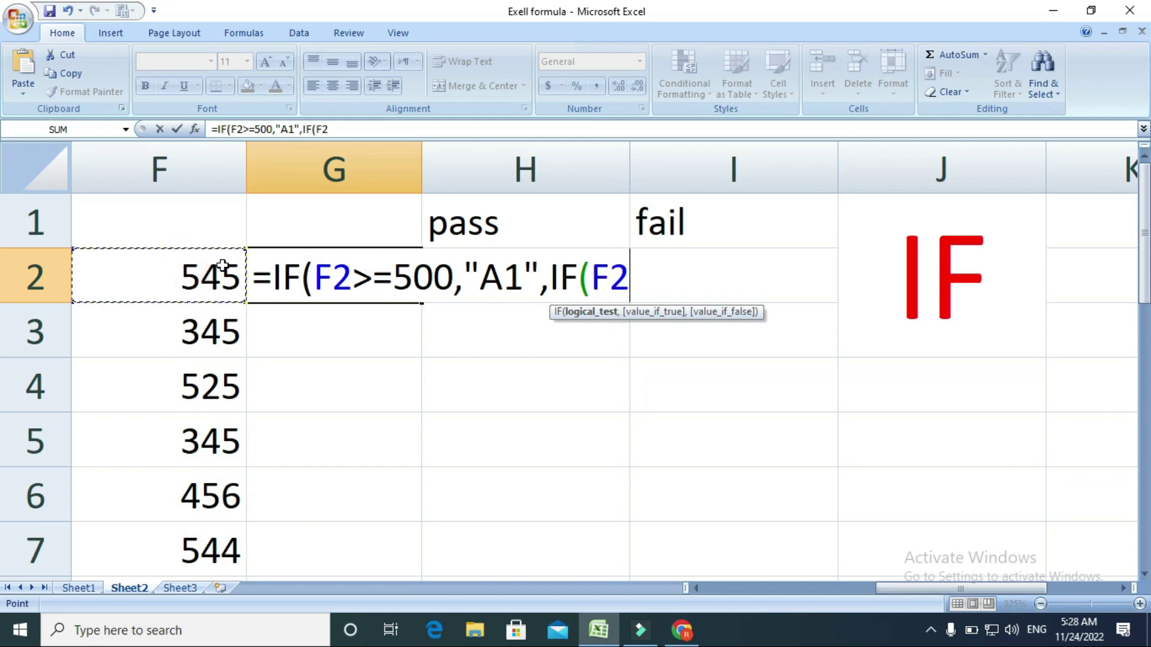
{"action": "type", "text": ">"}
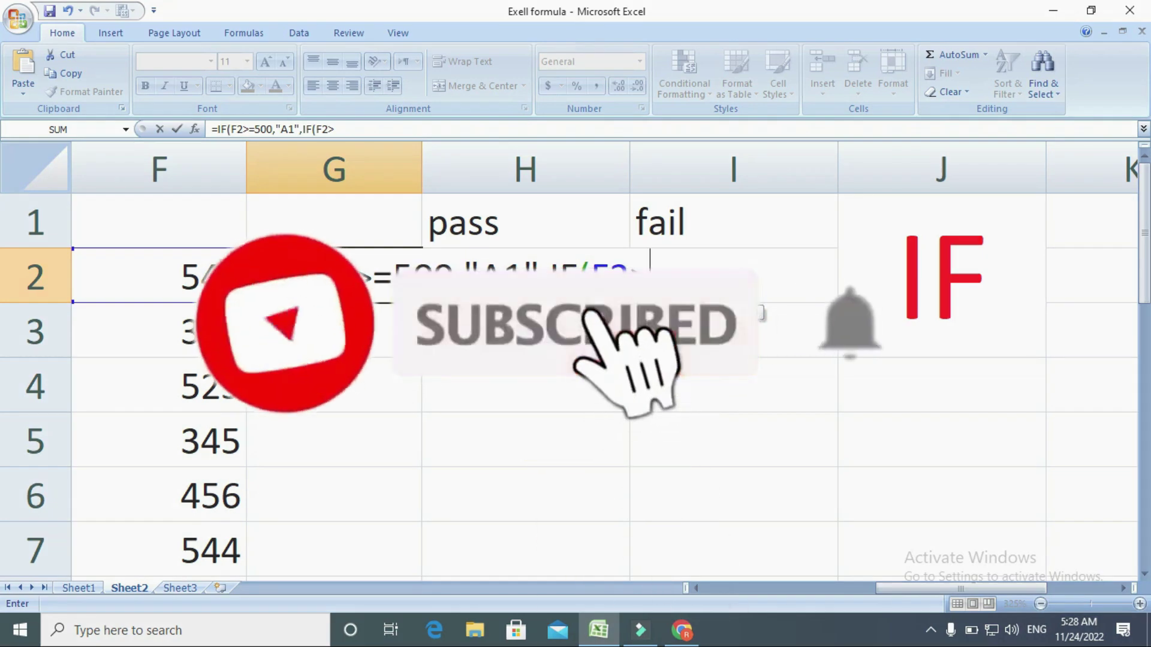
{"action": "type", "text": "="}
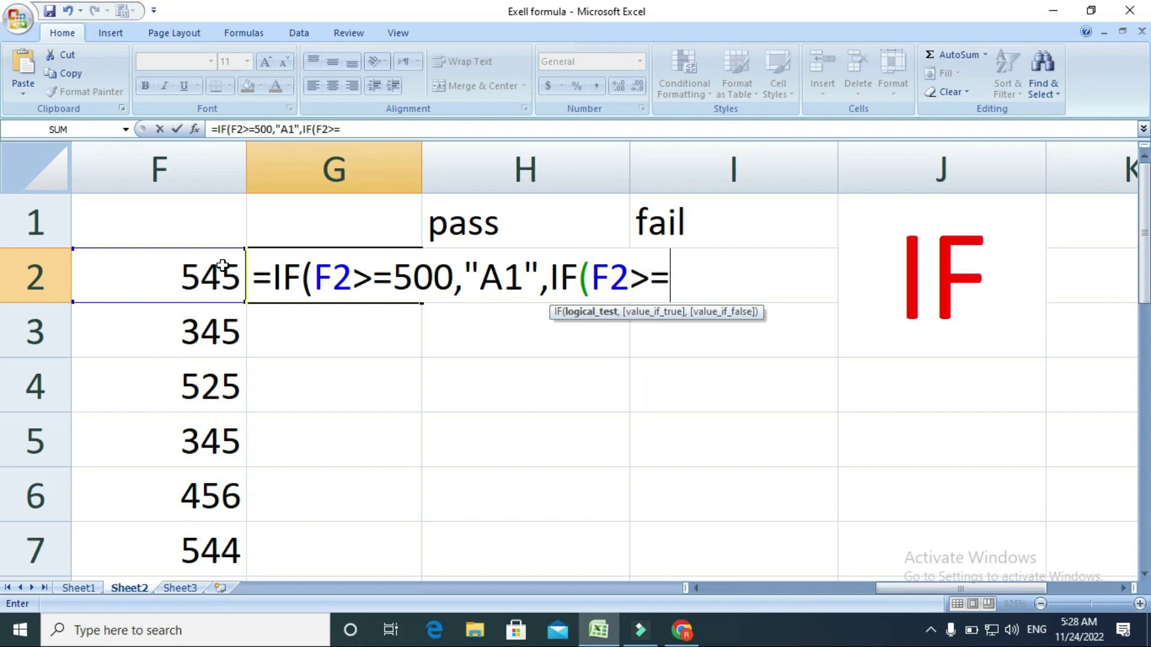
{"action": "type", "text": "400"}
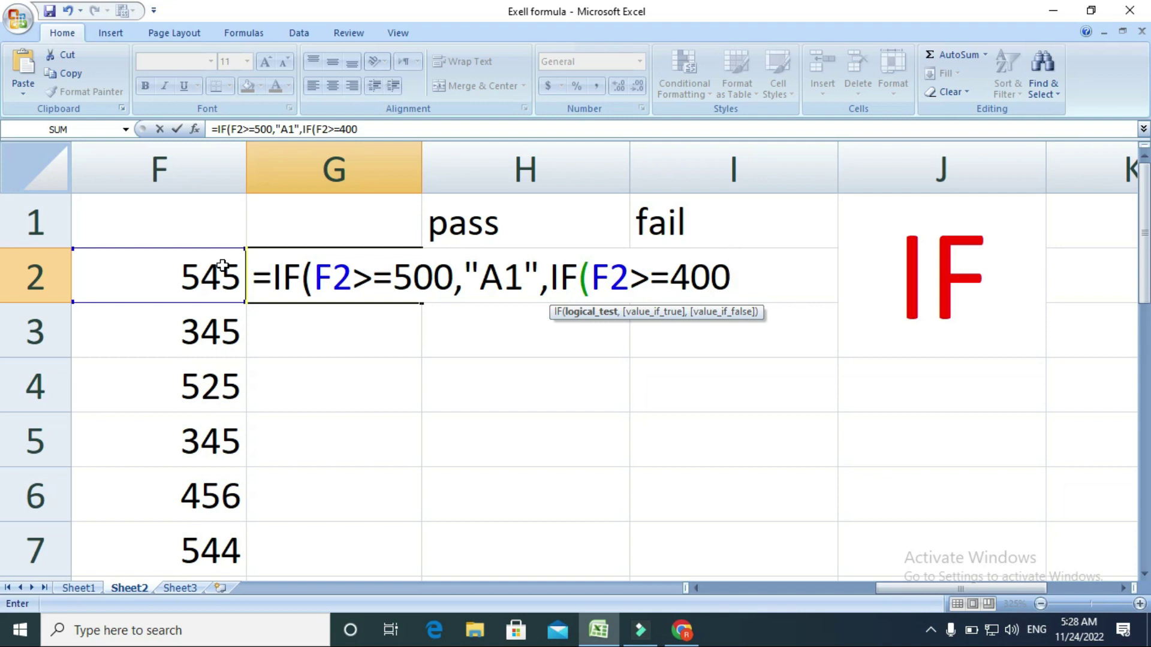
- Set "B" as the value if true for the F2>=400 test
{"action": "type", "text": ","}
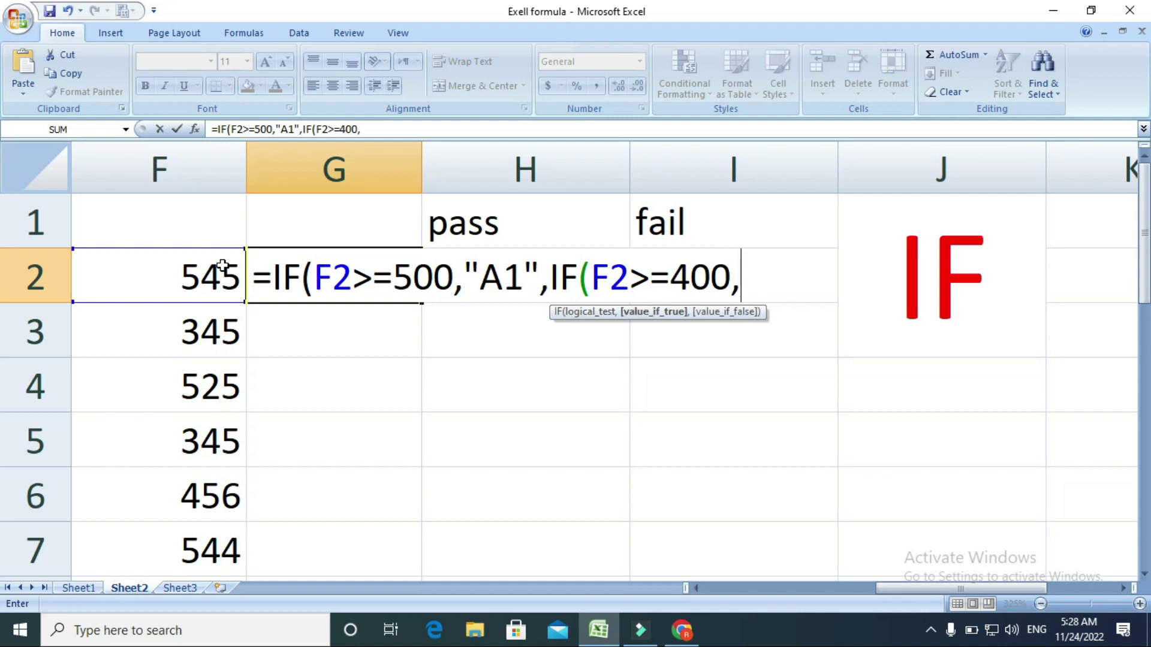
{"action": "type", "text": "£"}
{"action": "key", "text": "BackSpace"}
{"action": "type", "text": "$"}
{"action": "key", "text": "BackSpace"}
{"action": "type", "text": "\"B"}
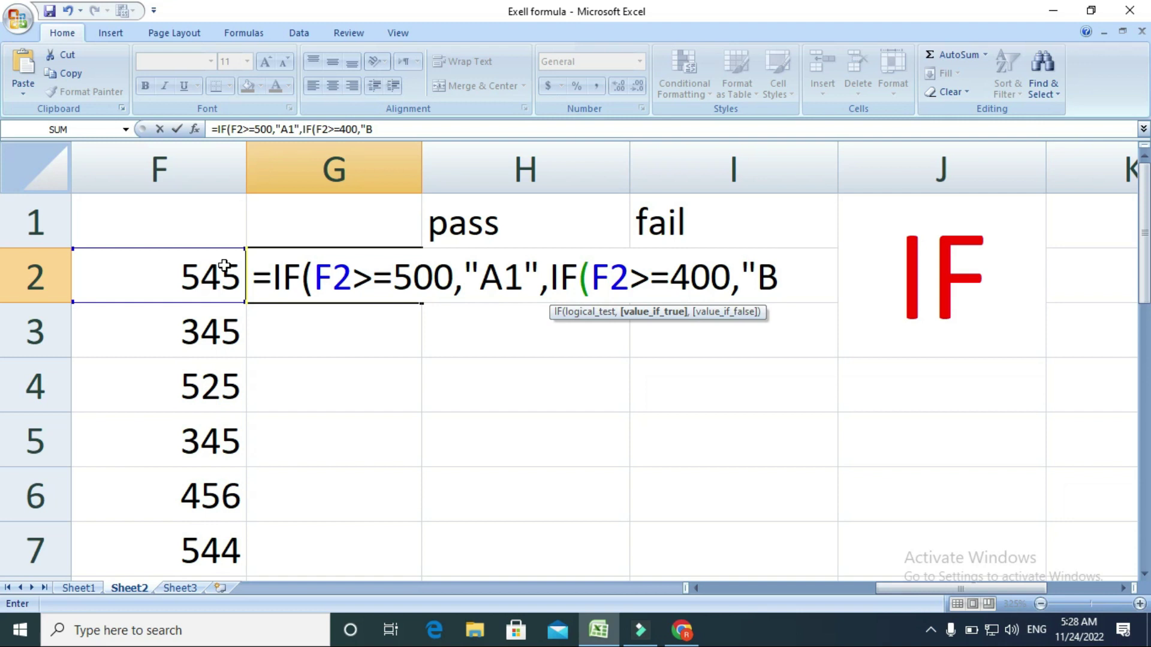
{"action": "type", "text": "\","}
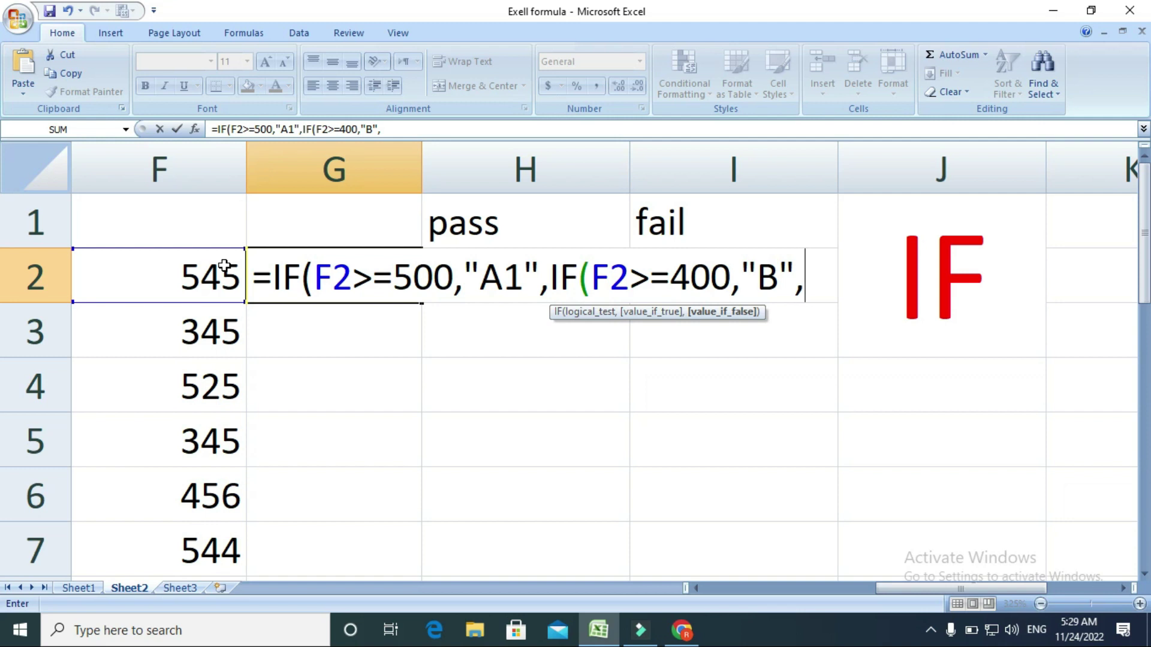
- Nest a third IF as the second one's value if false, with the test F2>=300
{"action": "type", "text": "if"}
{"action": "key", "text": "Tab"}
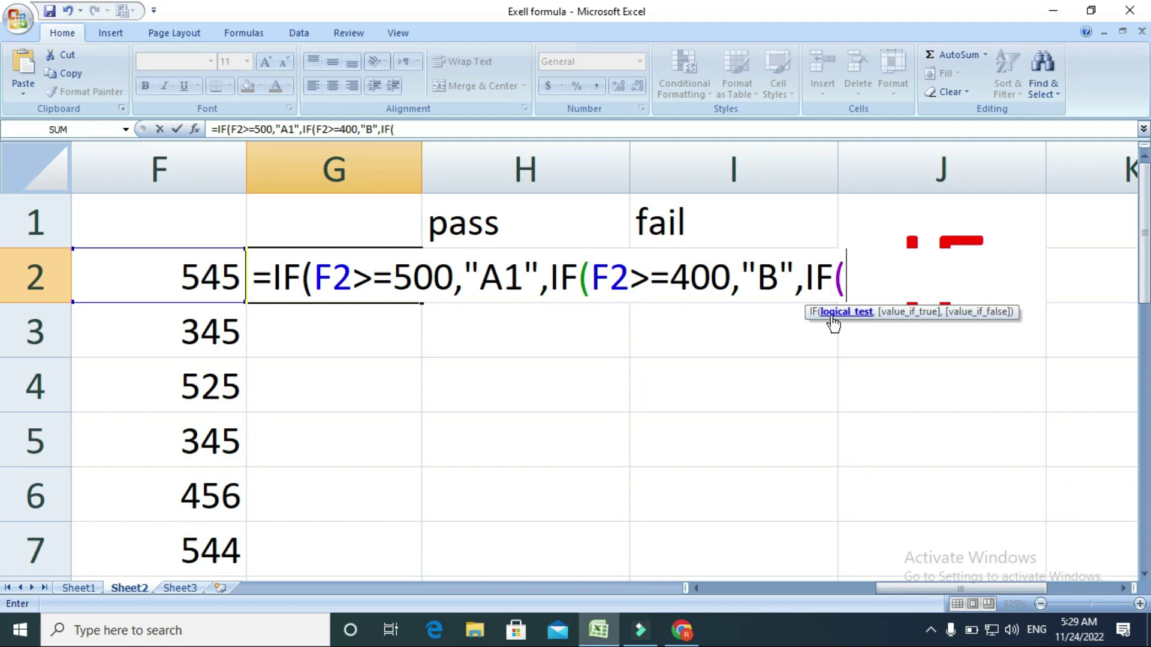
{"action": "left_click", "coordinate": [207, 267]}
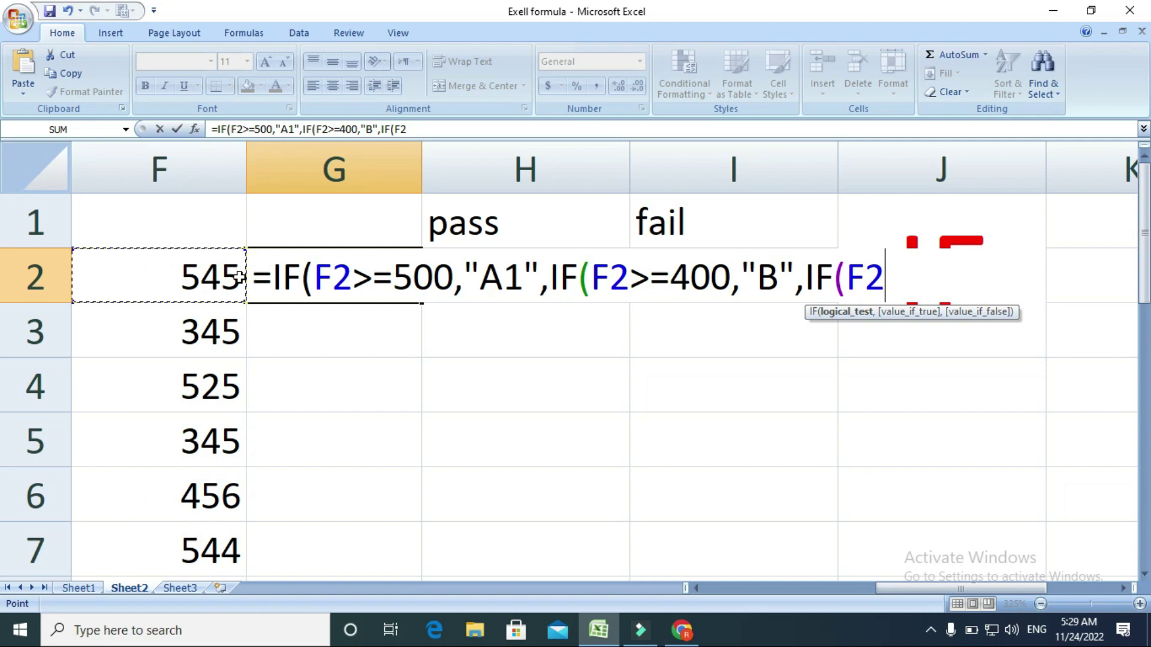
{"action": "type", "text": ">="}
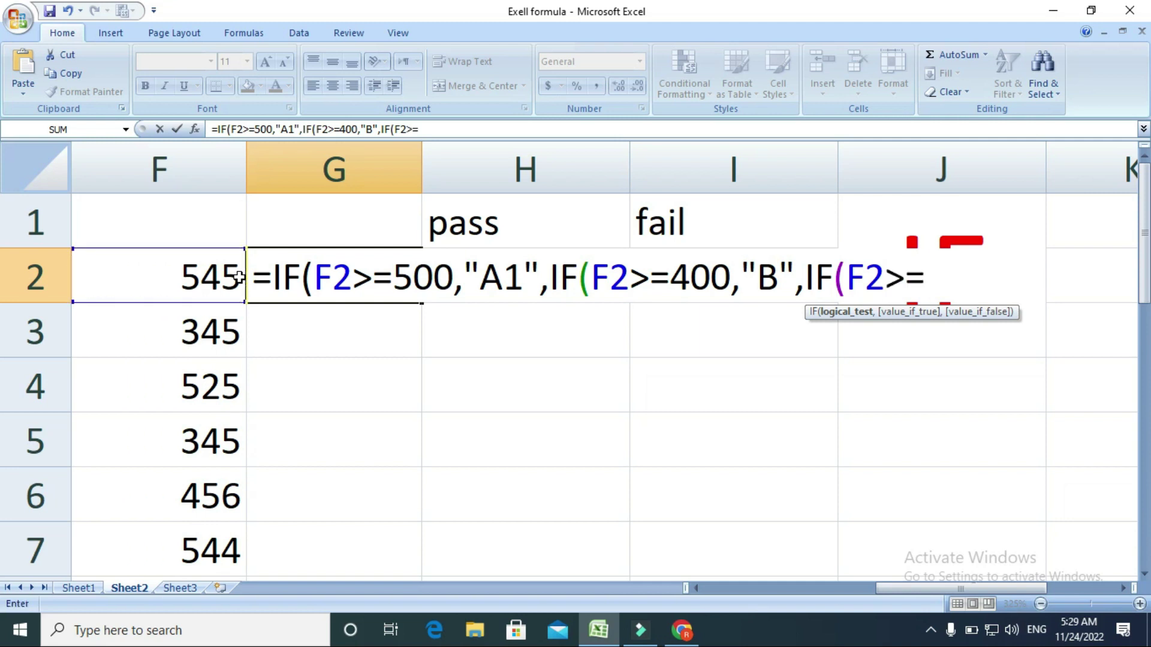
{"action": "type", "text": "300"}
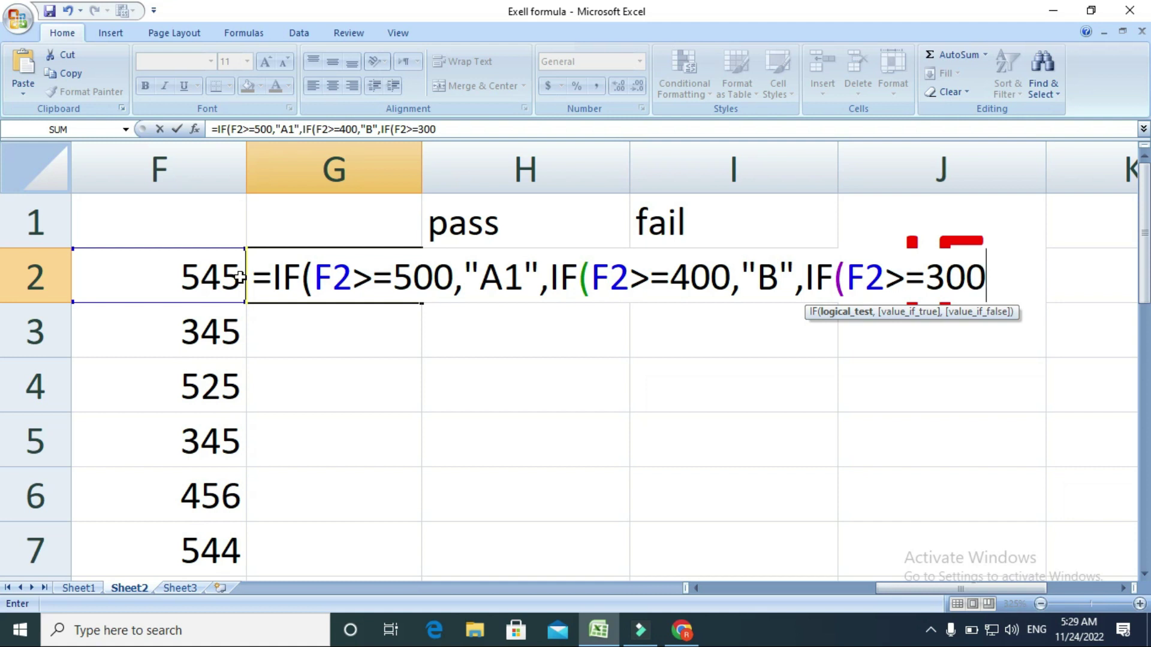
- Set "C" as the value if true for the F2>=300 test and enter the formula, accepting the proposed correction
{"action": "type", "text": ",£"}
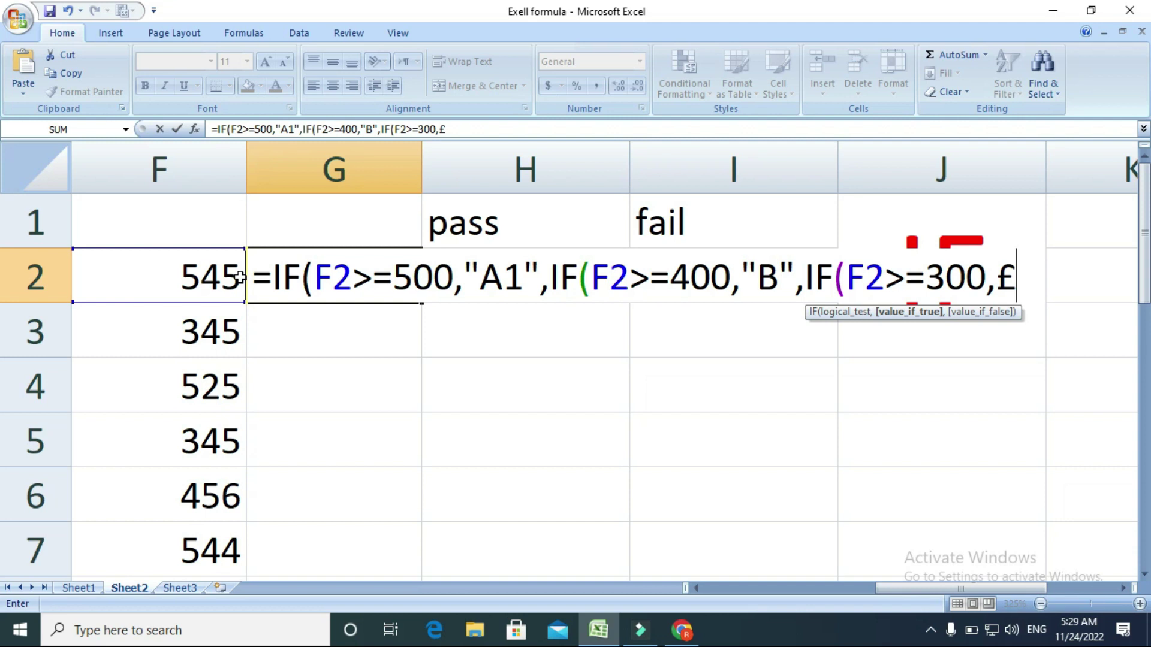
{"action": "key", "text": "BackSpace"}
{"action": "type", "text": "\"C"}
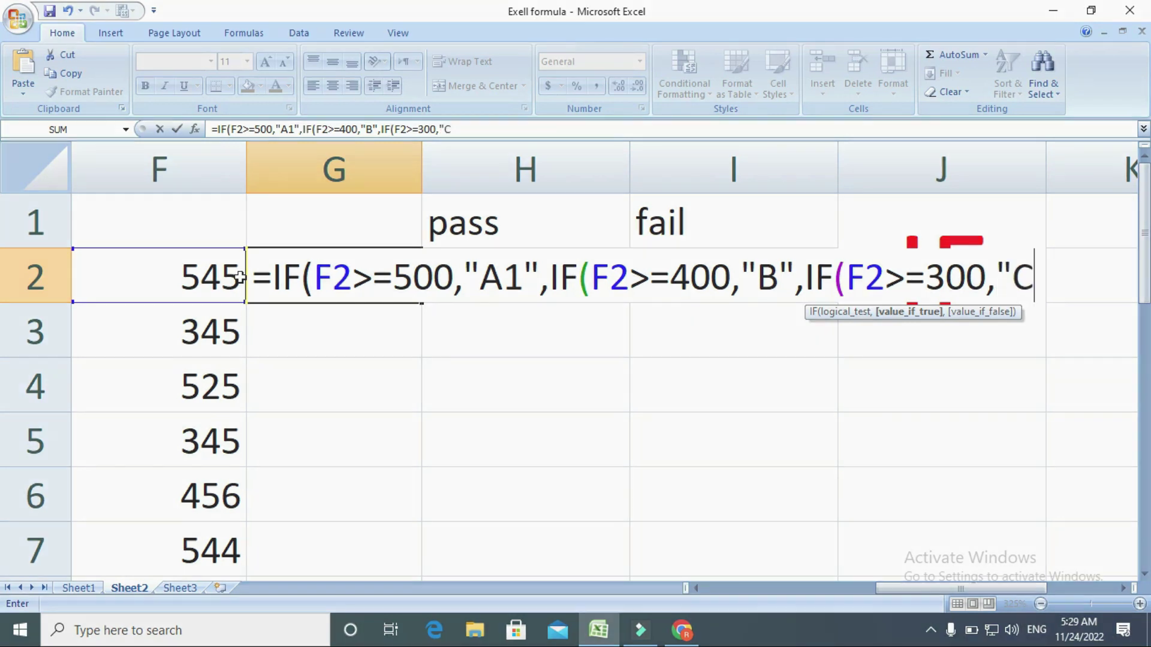
{"action": "type", "text": "£"}
{"action": "key", "text": "BackSpace"}
{"action": "type", "text": "\""}
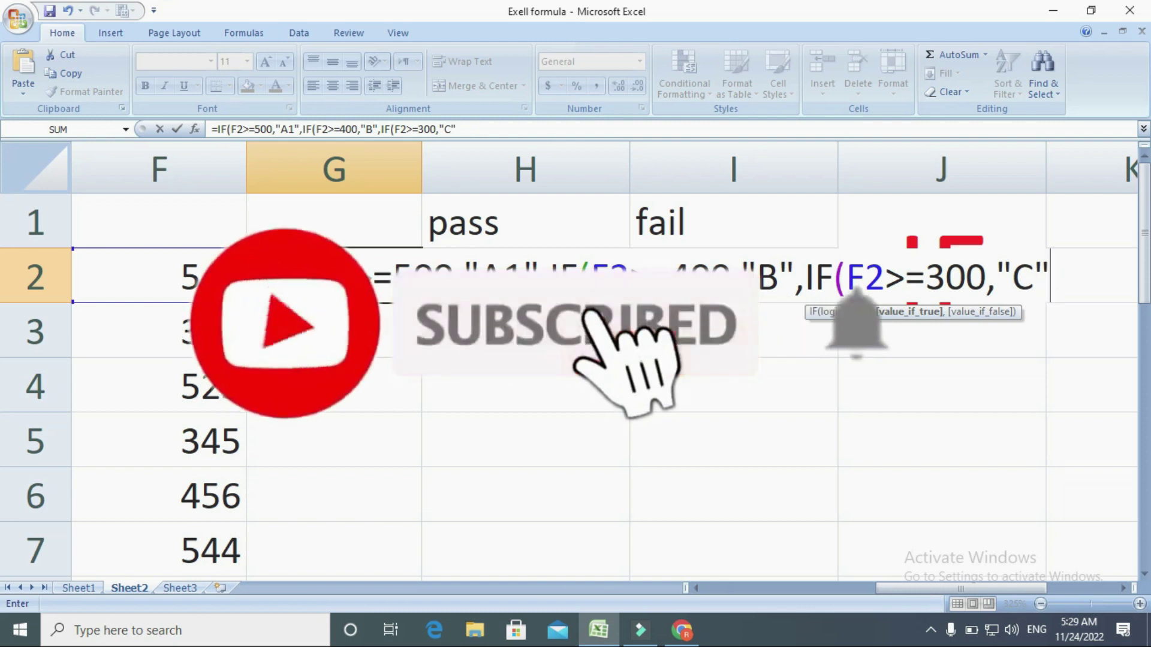
{"action": "type", "text": ","}
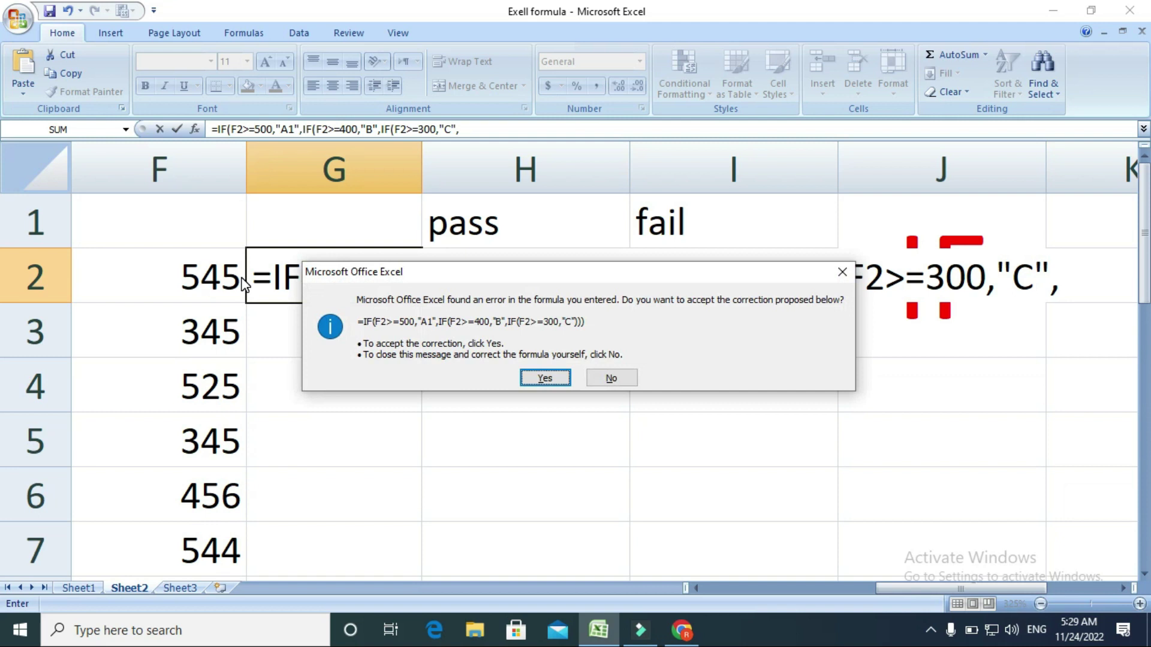
{"action": "left_click", "coordinate": [544, 378]}
- Fill the nested IF formula from G2 down to G7 alongside the scores in column F
{"action": "left_click", "coordinate": [356, 271]}
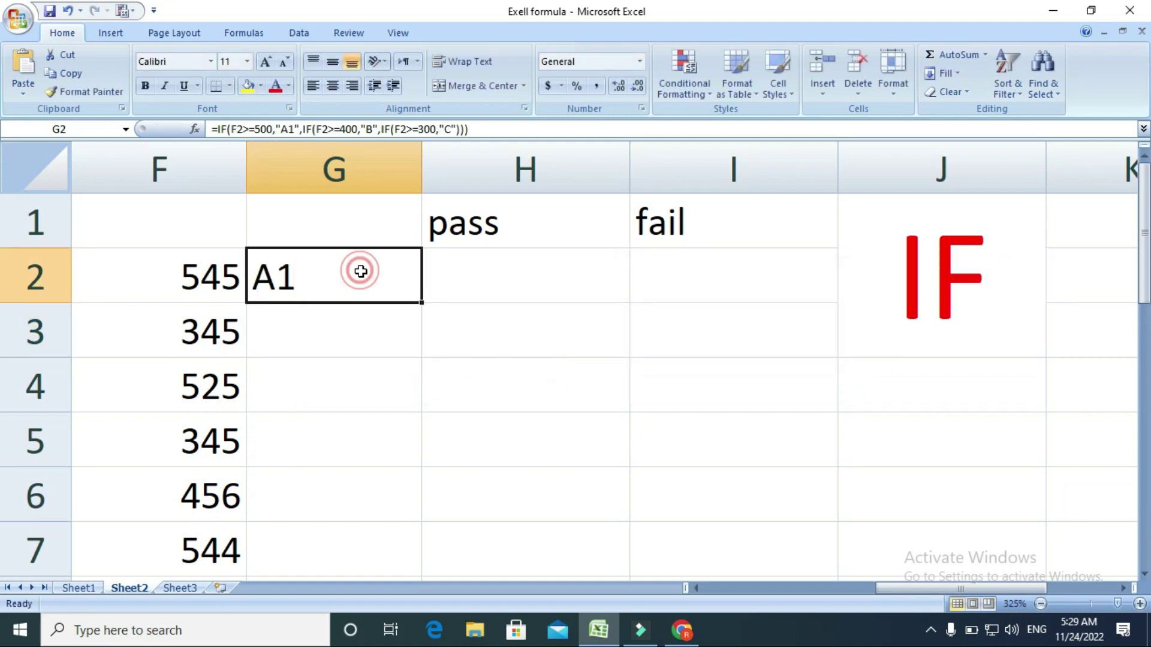
{"action": "double_click", "coordinate": [422, 302]}
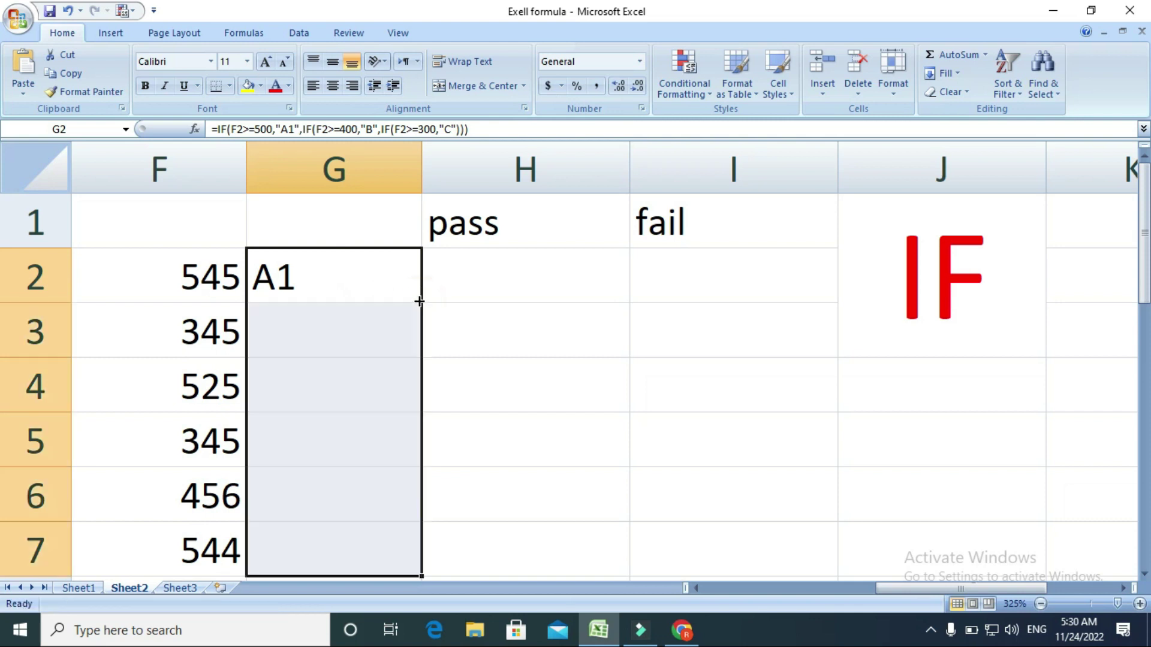
{"action": "scroll", "coordinate": [486, 341], "scroll_direction": "down", "scroll_amount": 1}
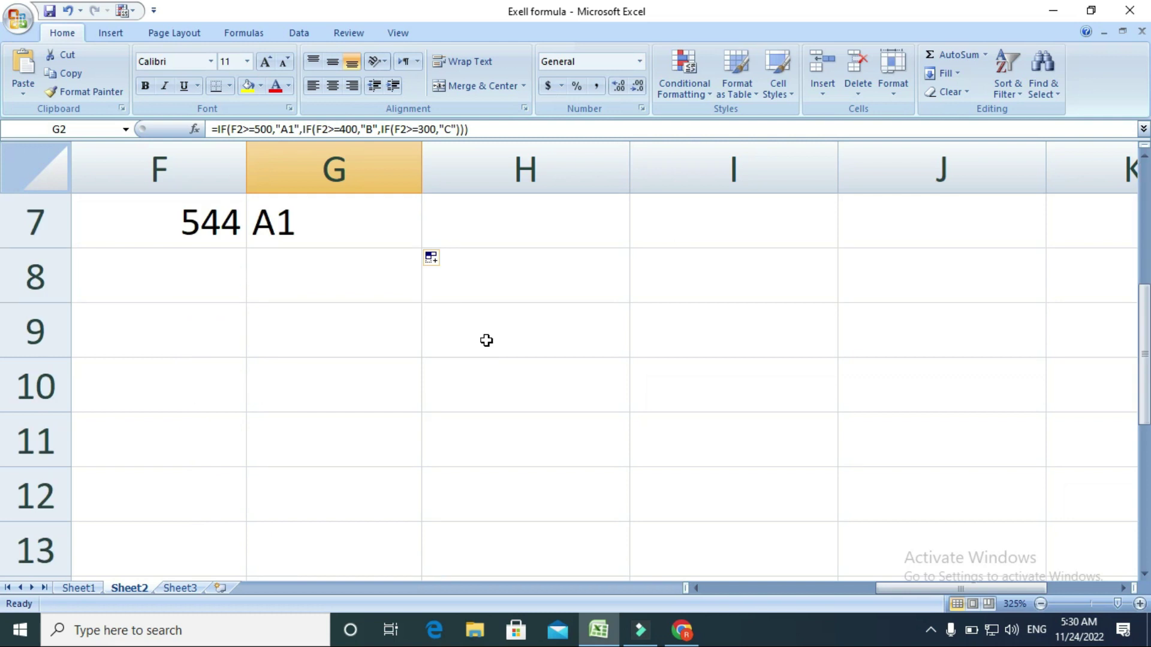
{"action": "scroll", "coordinate": [483, 340], "scroll_direction": "up", "scroll_amount": 1}
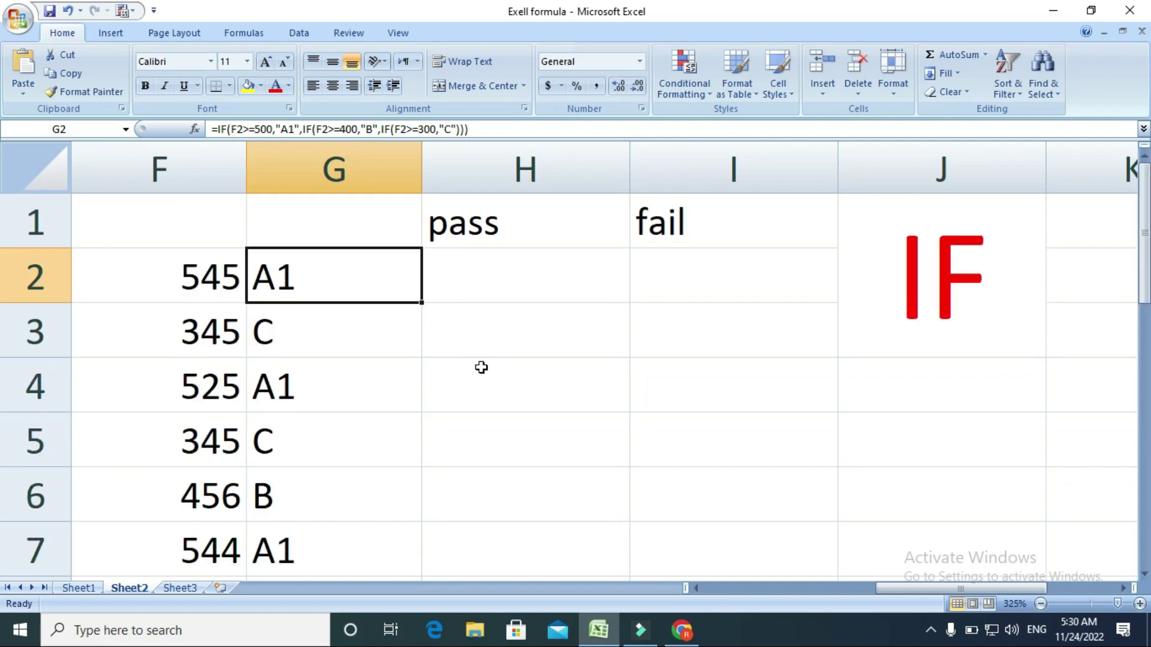
{"action": "scroll", "coordinate": [482, 368], "scroll_direction": "down", "scroll_amount": 1}
{"action": "scroll", "coordinate": [483, 366], "scroll_direction": "down", "scroll_amount": 1}
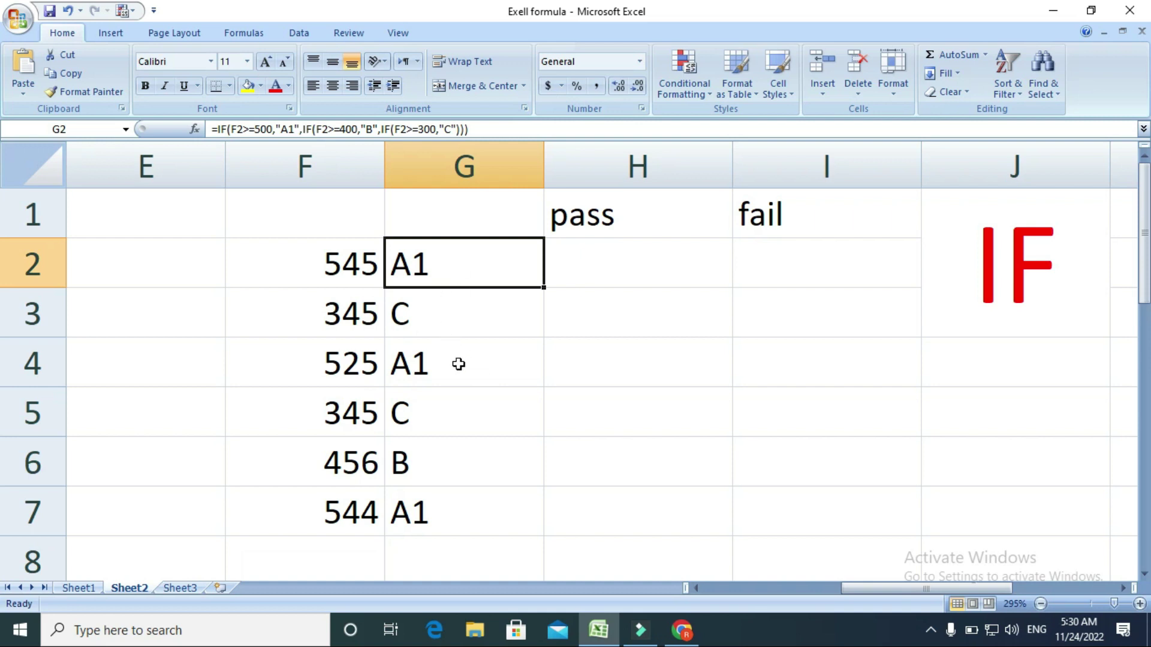
- Review the nested IF formula in G2 and the grades in G2:G7
{"action": "double_click", "coordinate": [451, 273]}
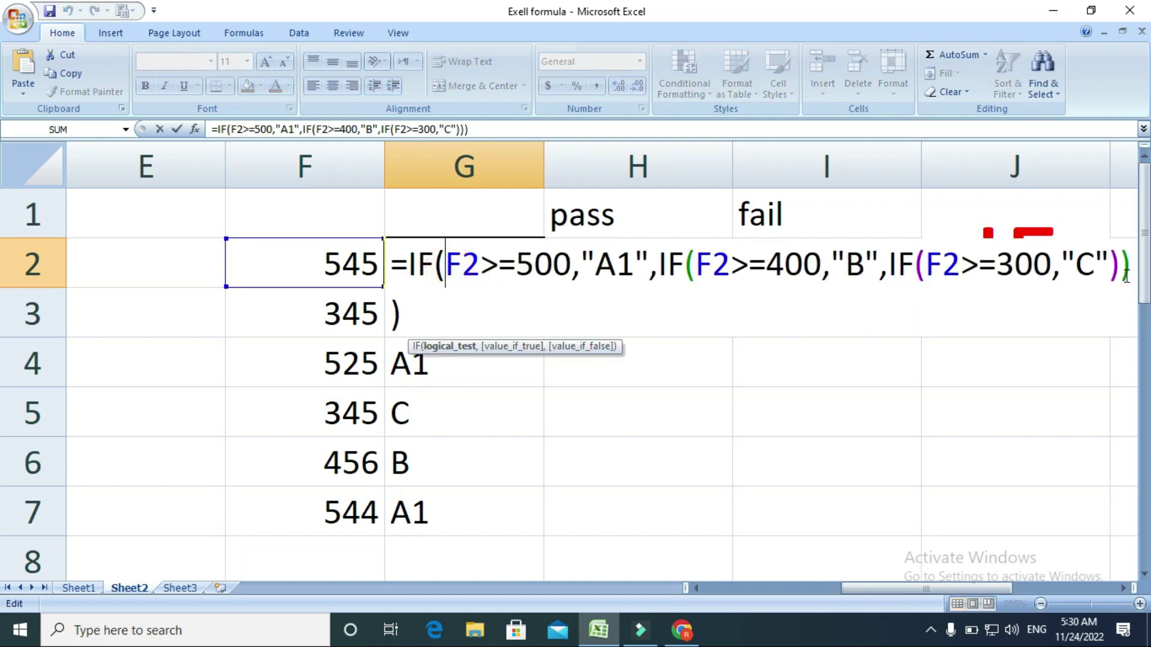
{"action": "left_click", "coordinate": [437, 321]}
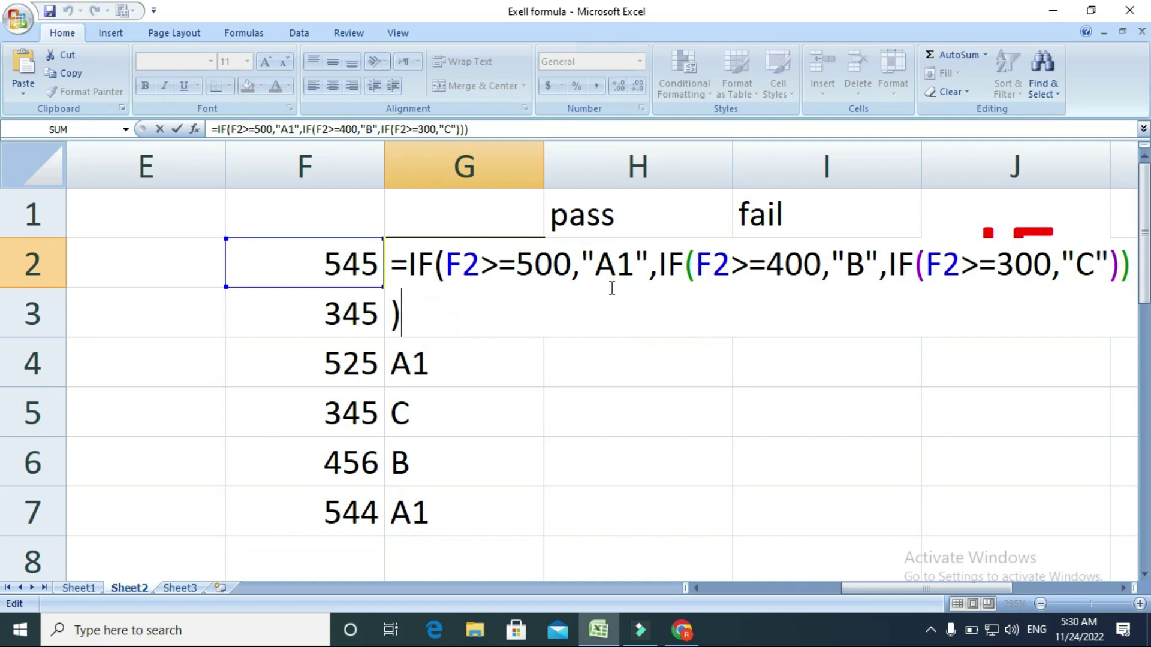
{"action": "key", "text": "Return"}
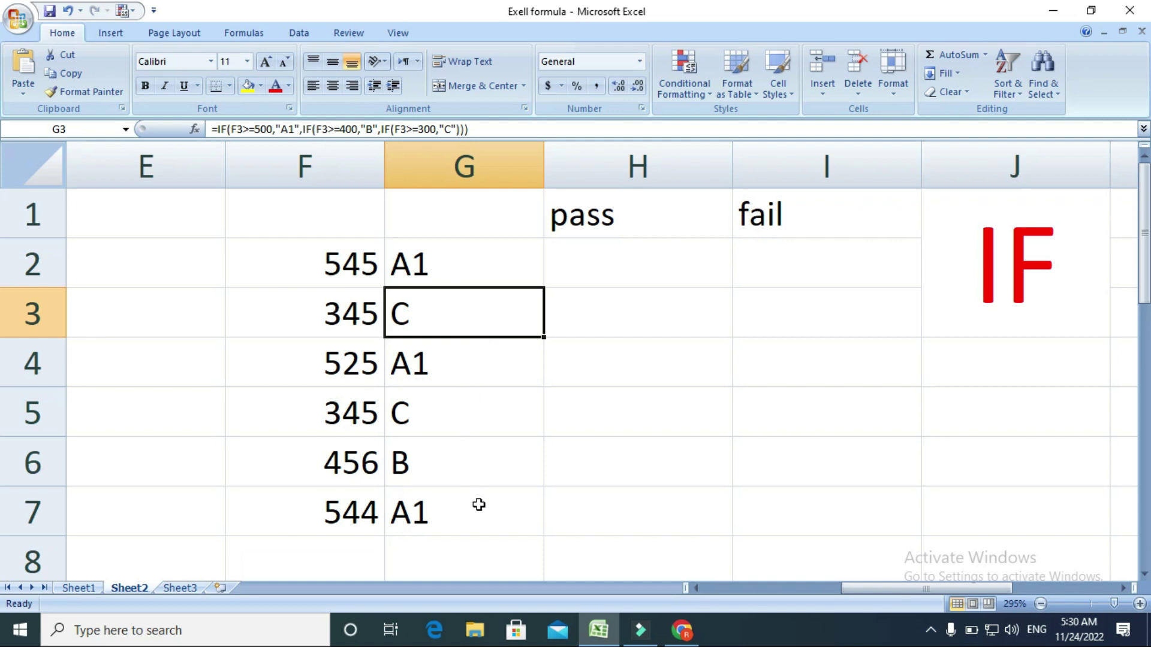
{"action": "left_click_drag", "start_coordinate": [483, 263], "coordinate": [462, 507]}
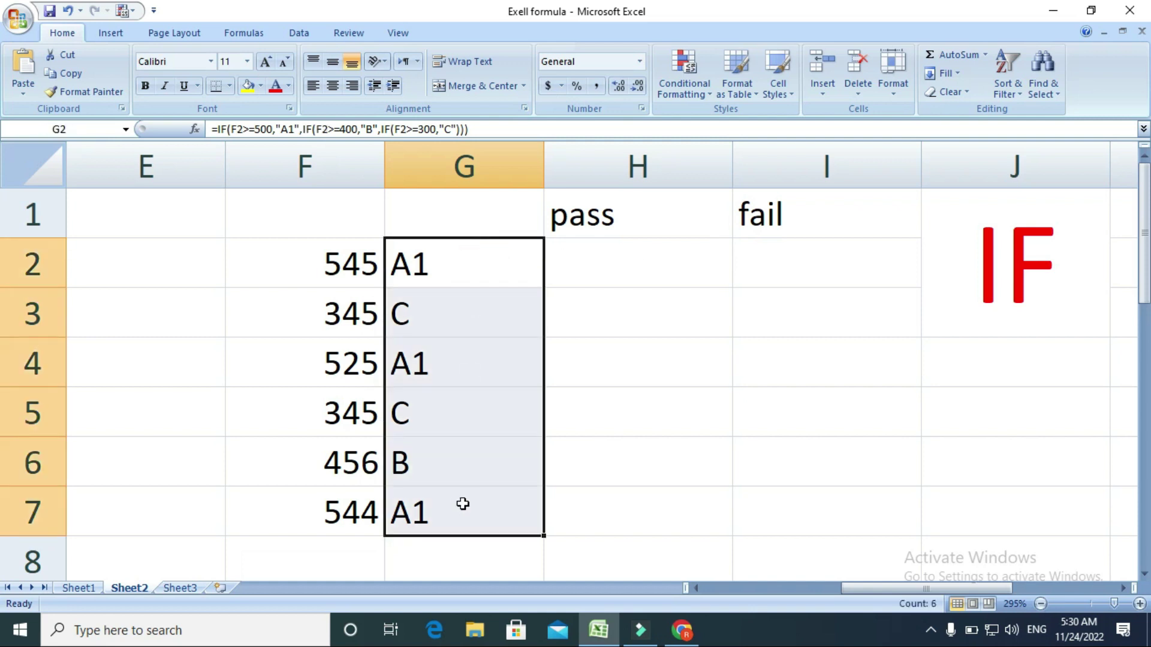
{"action": "left_click", "coordinate": [634, 373]}
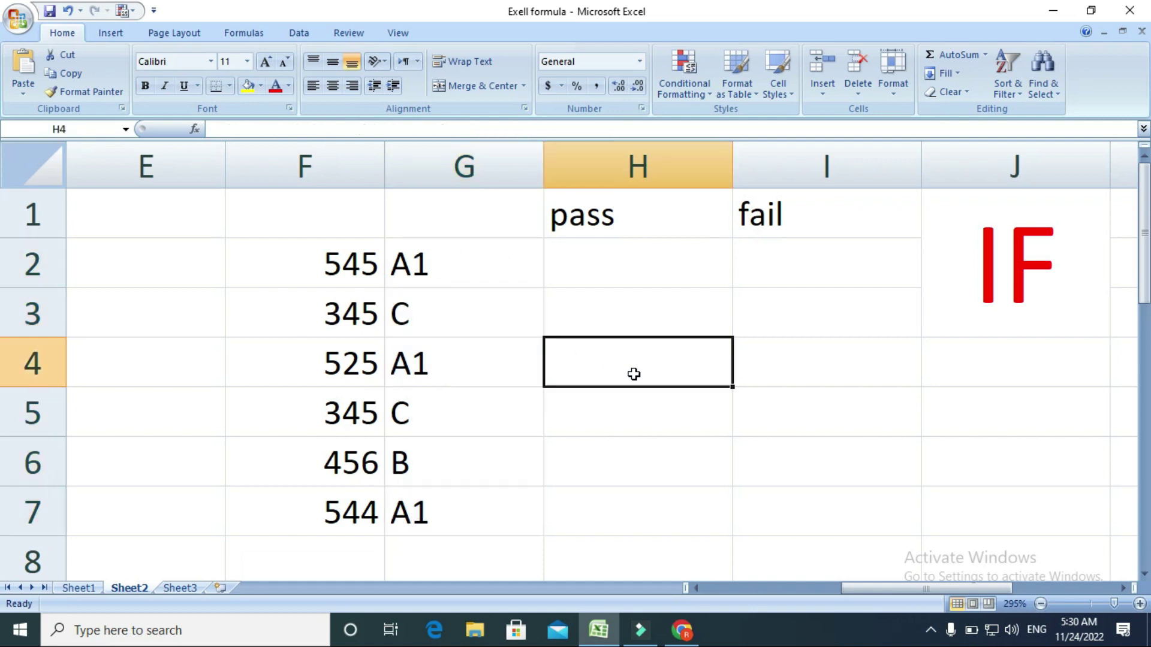
{"action": "left_click", "coordinate": [478, 264]}
{"action": "double_click", "coordinate": [480, 268]}
{"action": "left_click_drag", "start_coordinate": [480, 269], "coordinate": [478, 290]}
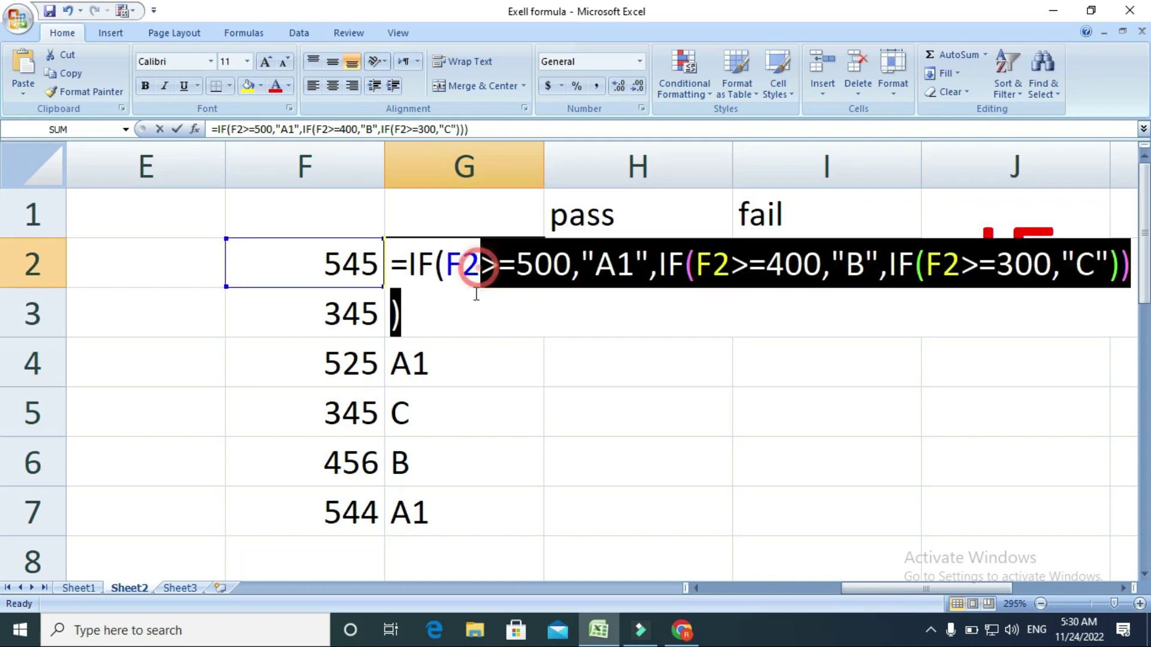
{"action": "left_click", "coordinate": [584, 323]}
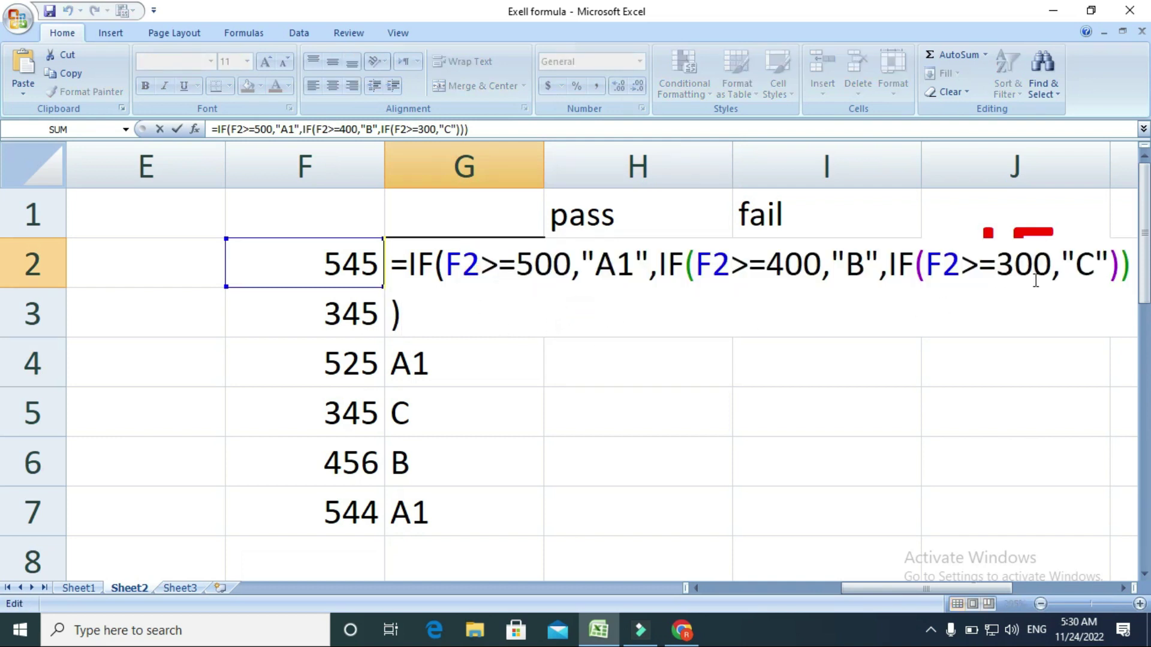
{"action": "key", "text": "Return"}
- Clear everything from the grade cells G2:G7
{"action": "left_click_drag", "start_coordinate": [441, 264], "coordinate": [447, 503]}
{"action": "left_click", "coordinate": [965, 94]}
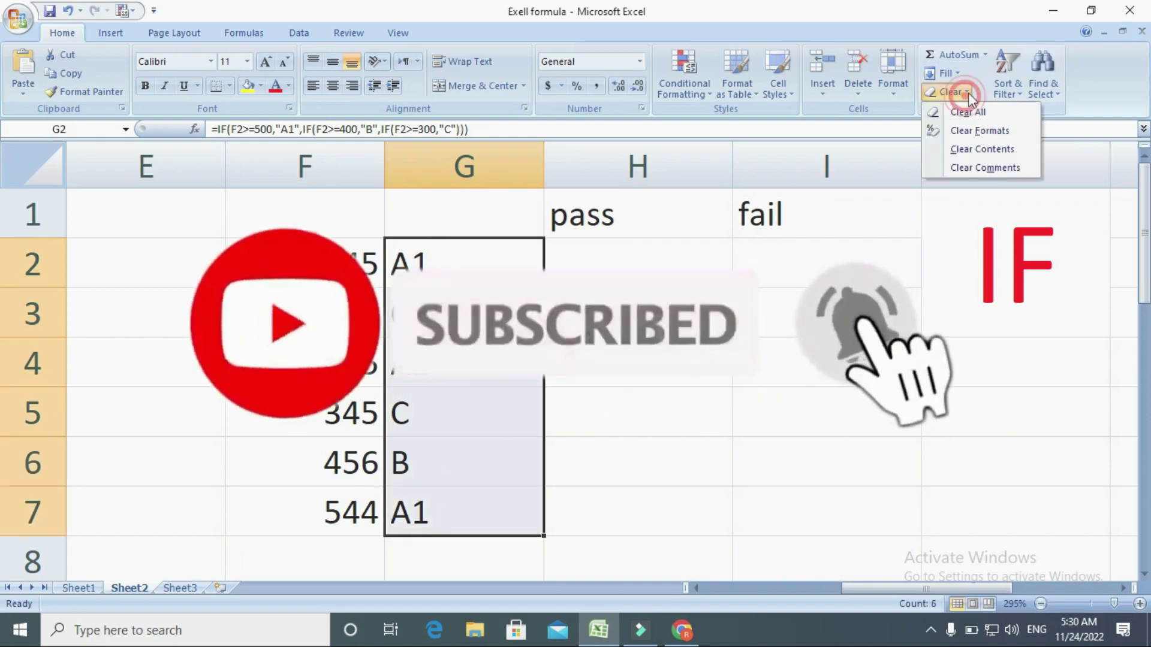
{"action": "left_click", "coordinate": [960, 112]}
{"action": "left_click", "coordinate": [621, 459]}
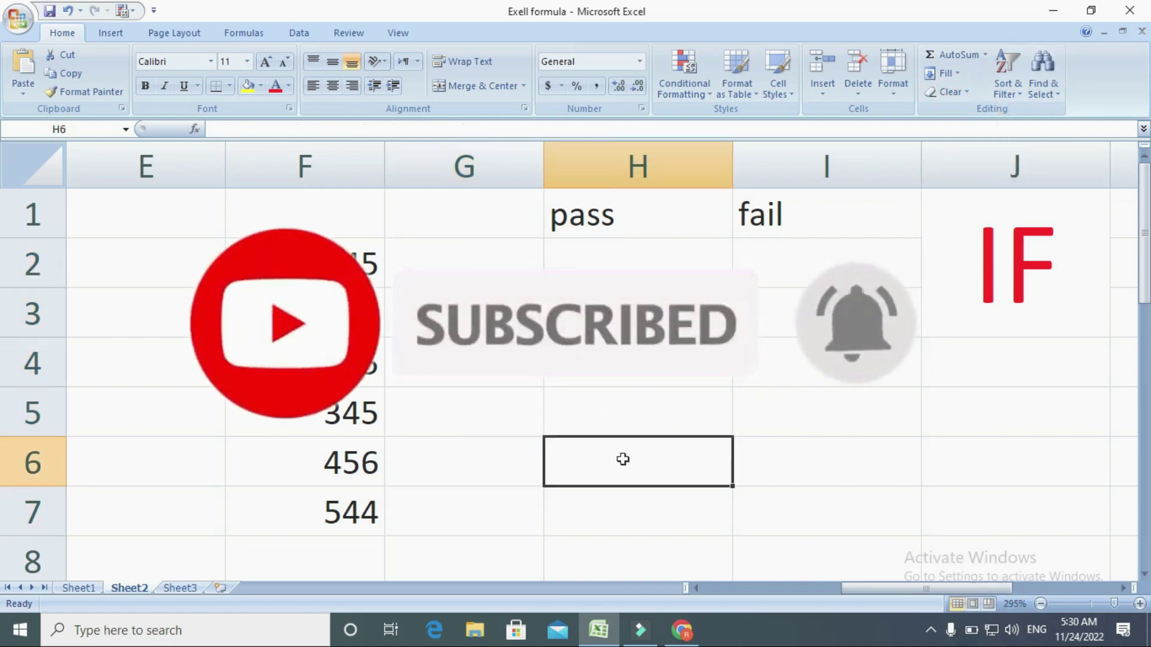
- Start an IF formula in G2 with the logical test F2>=450
{"action": "left_click", "coordinate": [487, 259]}
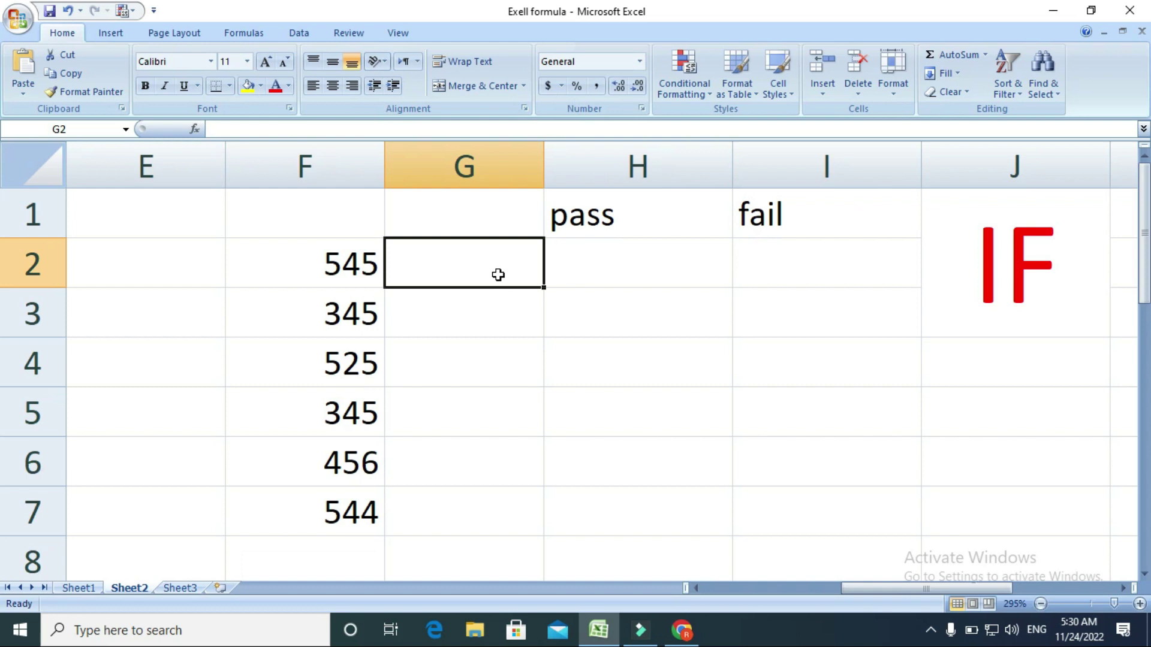
{"action": "type", "text": "="}
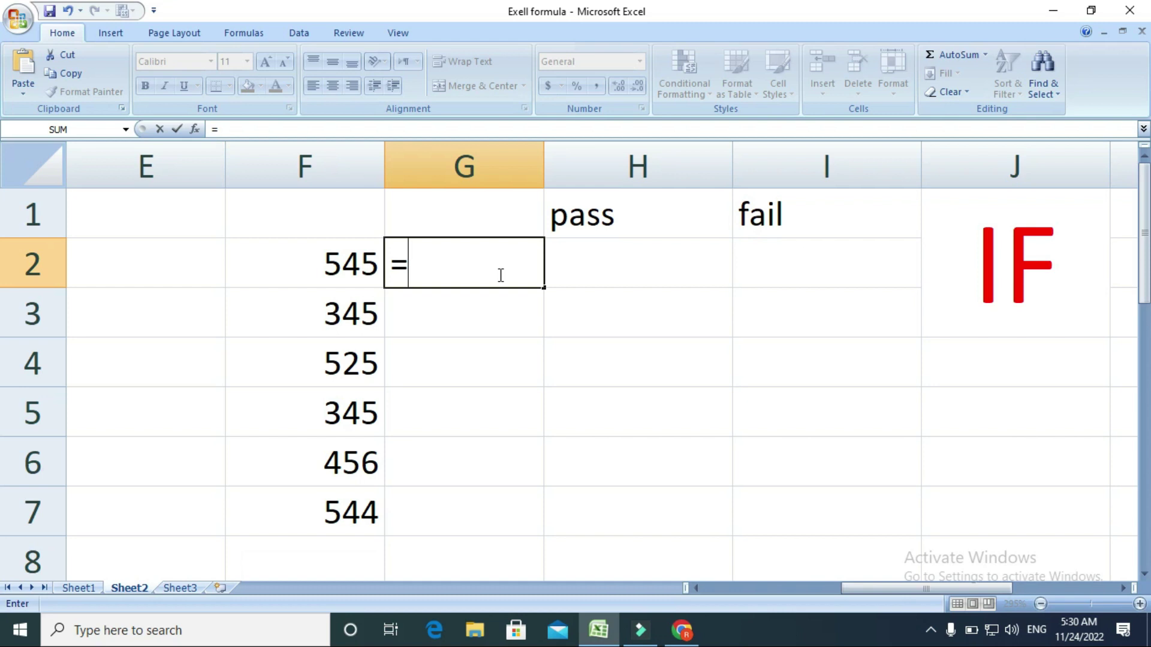
{"action": "type", "text": "if"}
{"action": "key", "text": "Tab"}
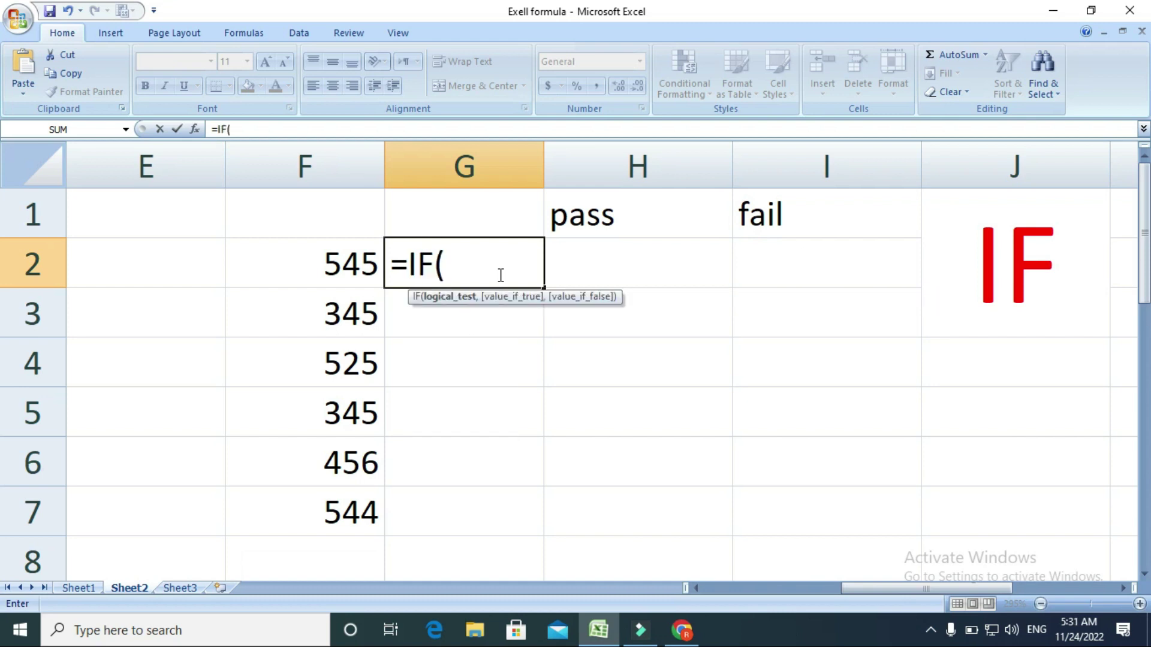
{"action": "left_click", "coordinate": [350, 264]}
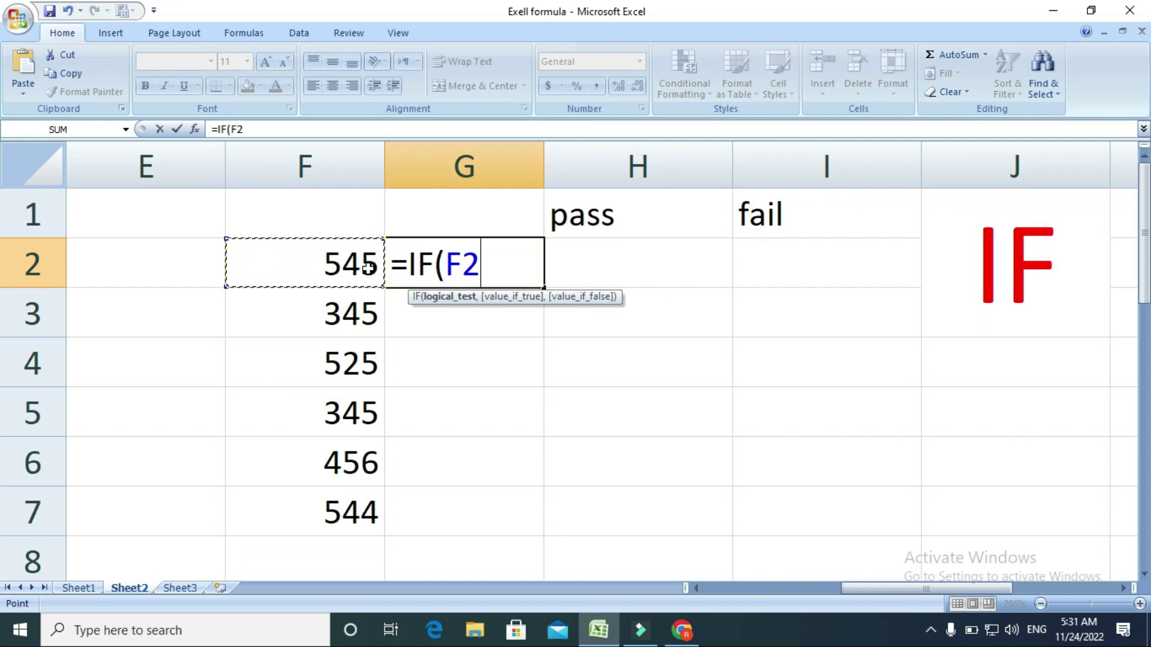
{"action": "type", "text": ">"}
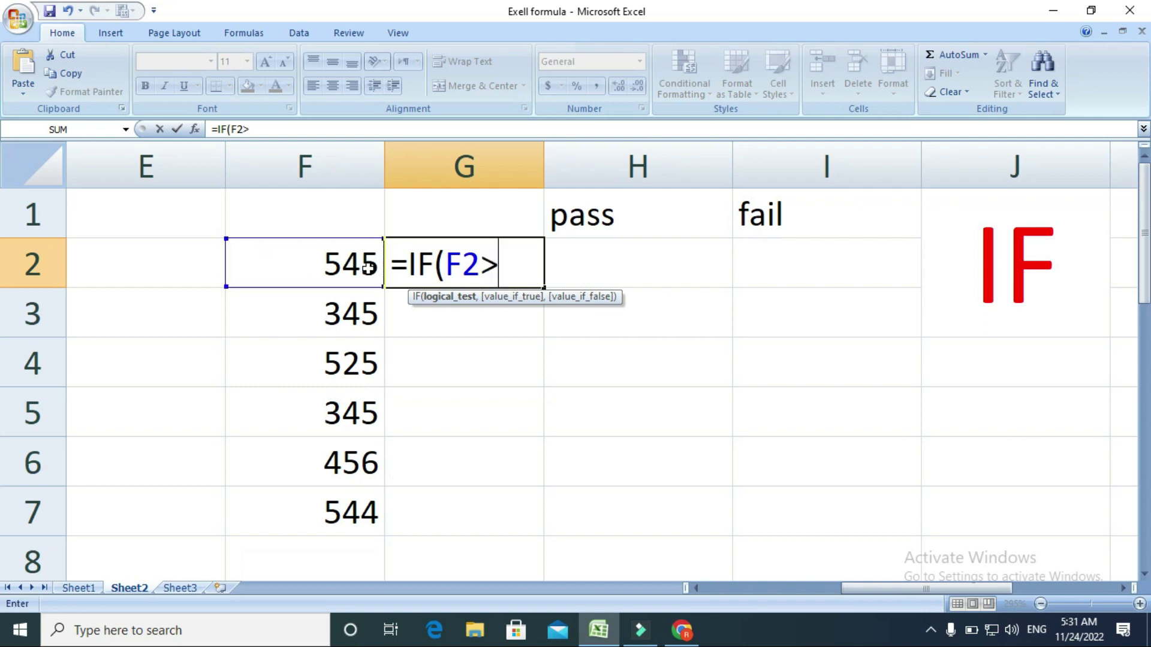
{"action": "type", "text": "=450"}
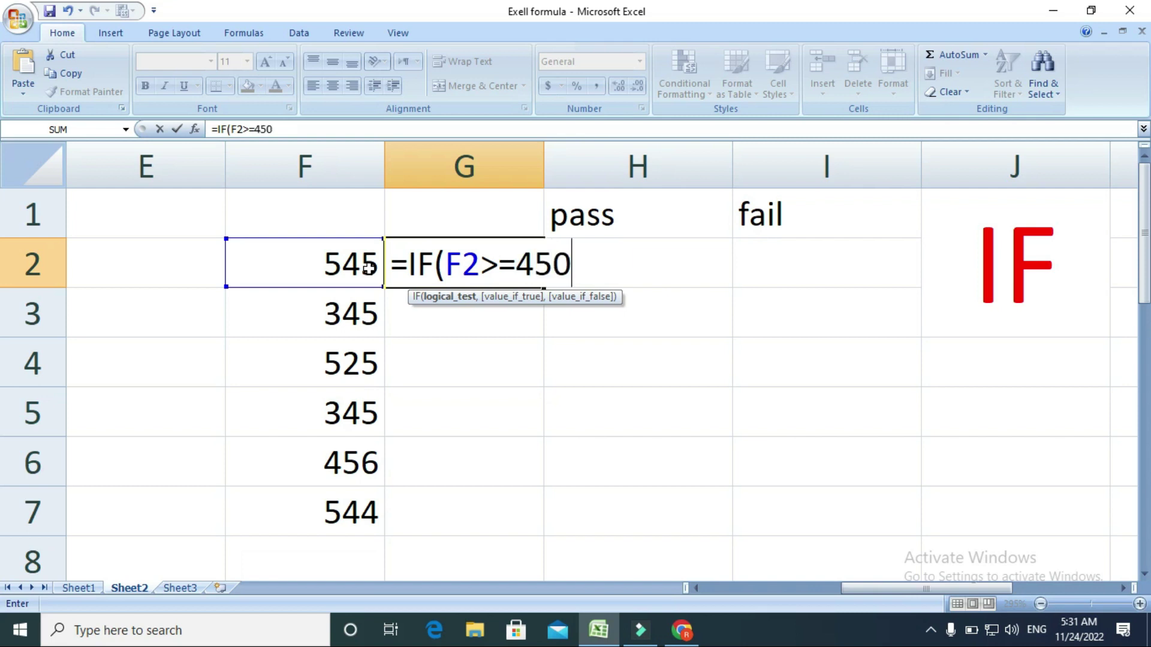
- Set "pass" as the value if true for the F2>=450 test
{"action": "type", "text": ","}
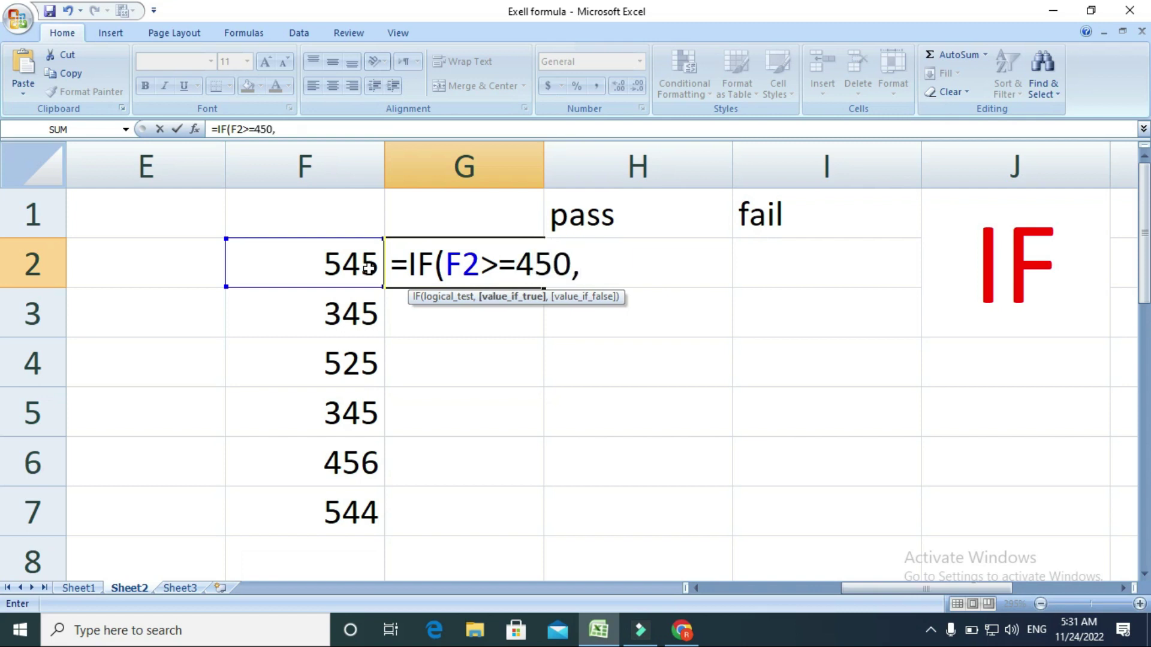
{"action": "type", "text": "\"pass"}
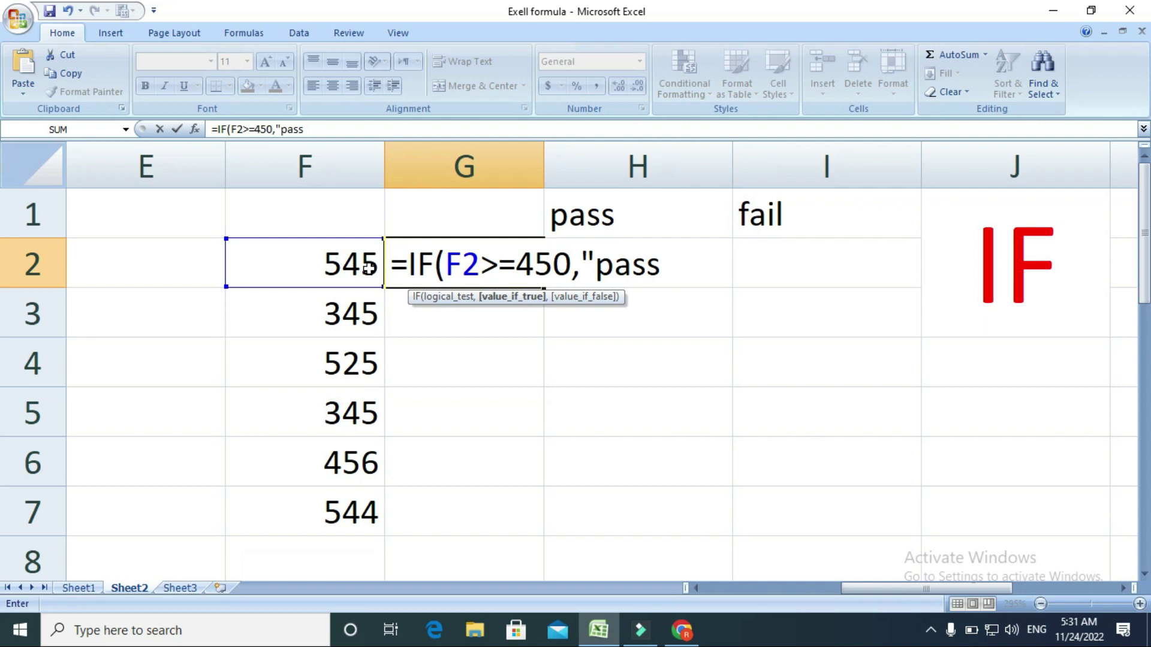
{"action": "type", "text": "\","}
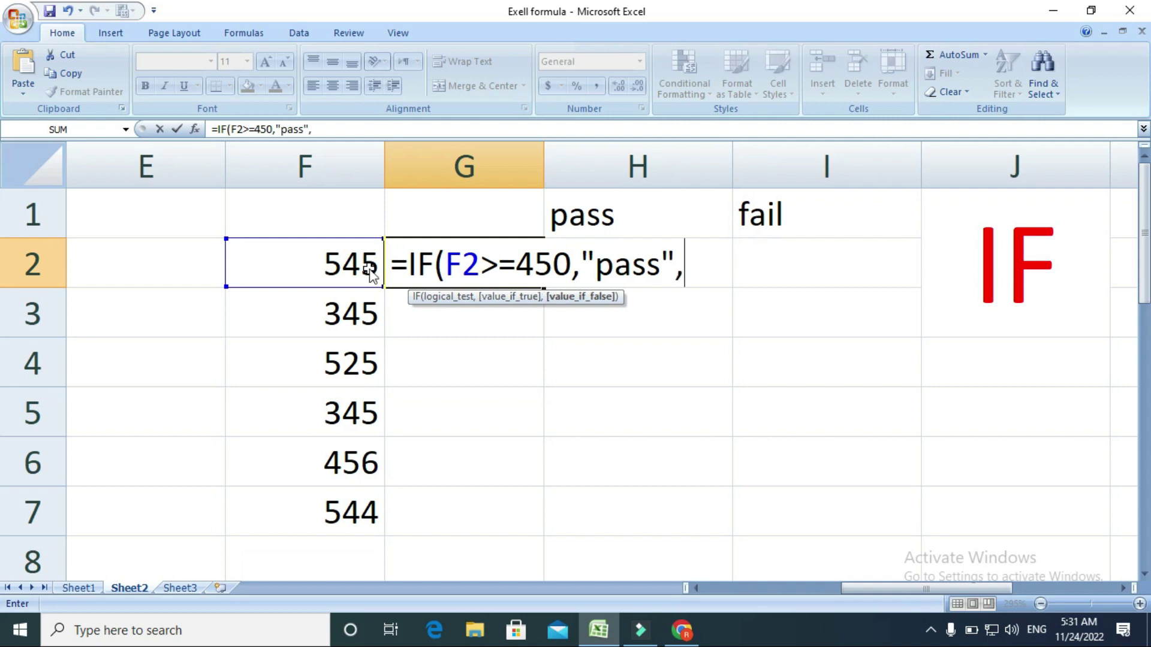
- Nest a second IF as the value if false, with the logical test F2>=300
{"action": "type", "text": "if"}
{"action": "key", "text": "Tab"}
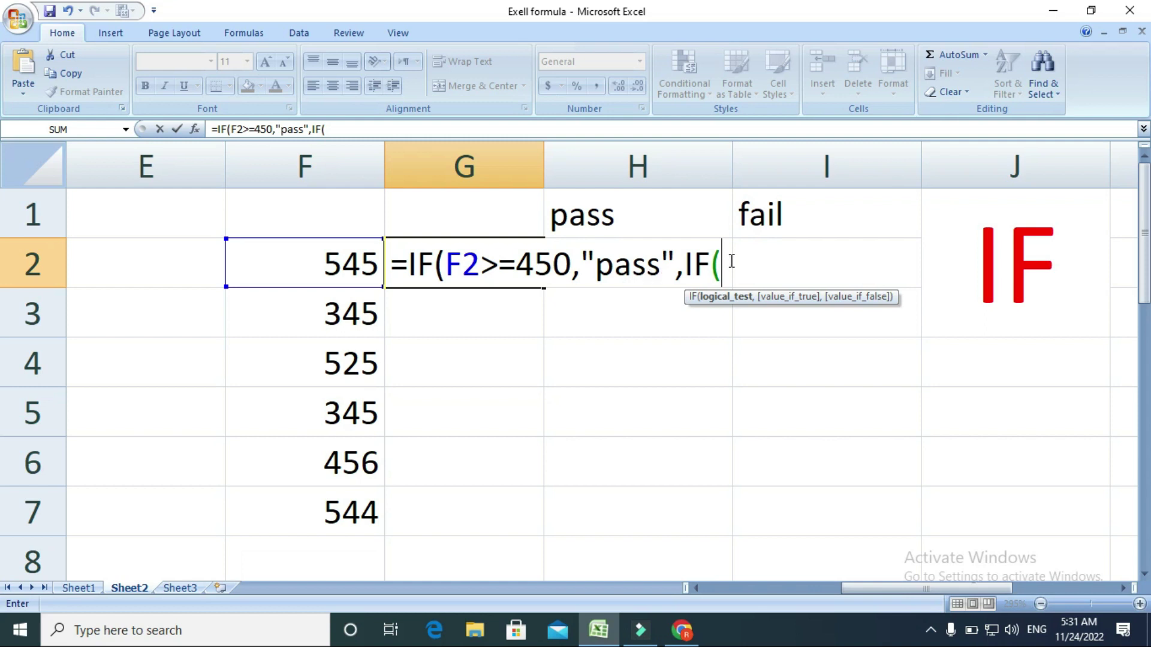
{"action": "left_click", "coordinate": [337, 266]}
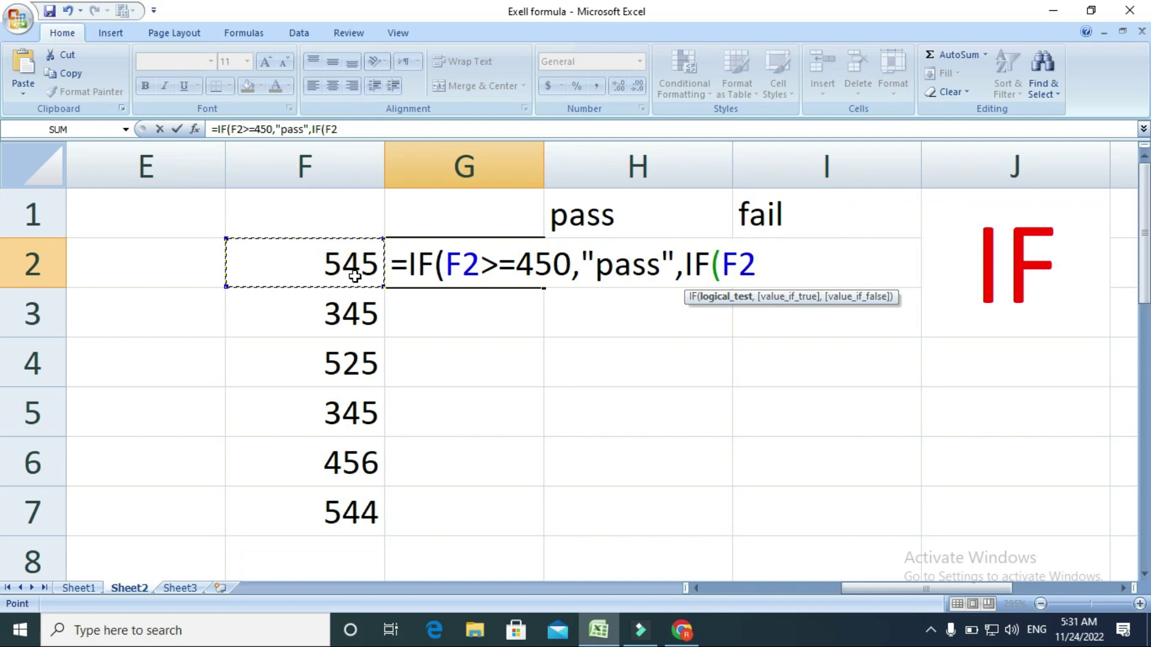
{"action": "type", "text": ">="}
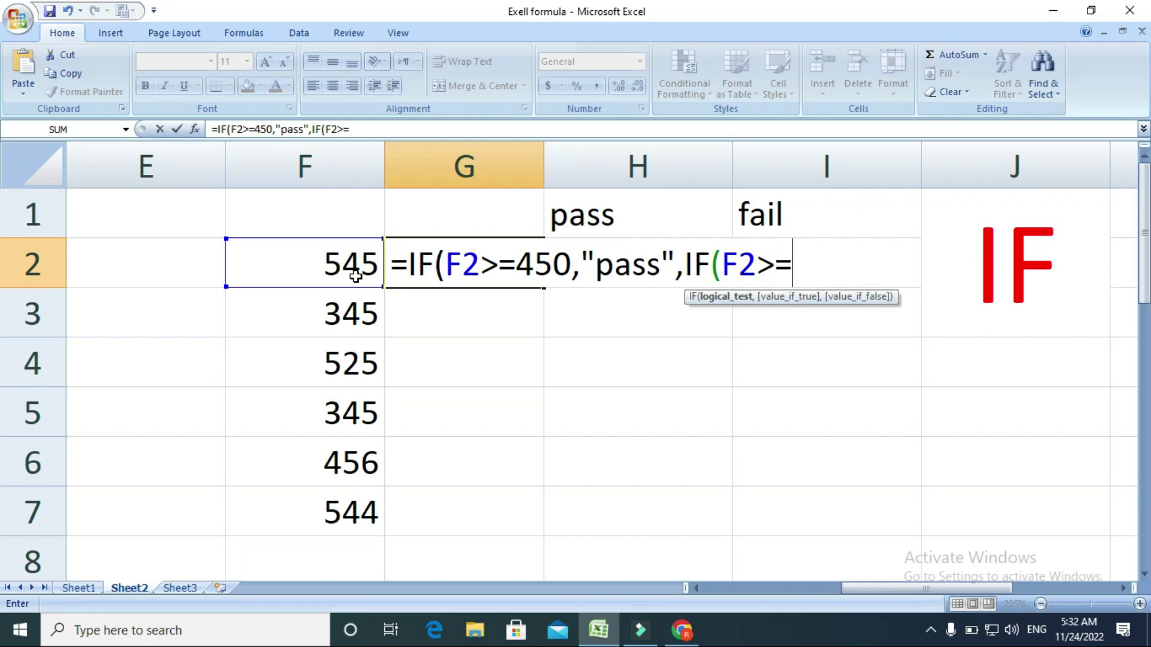
{"action": "type", "text": "300,"}
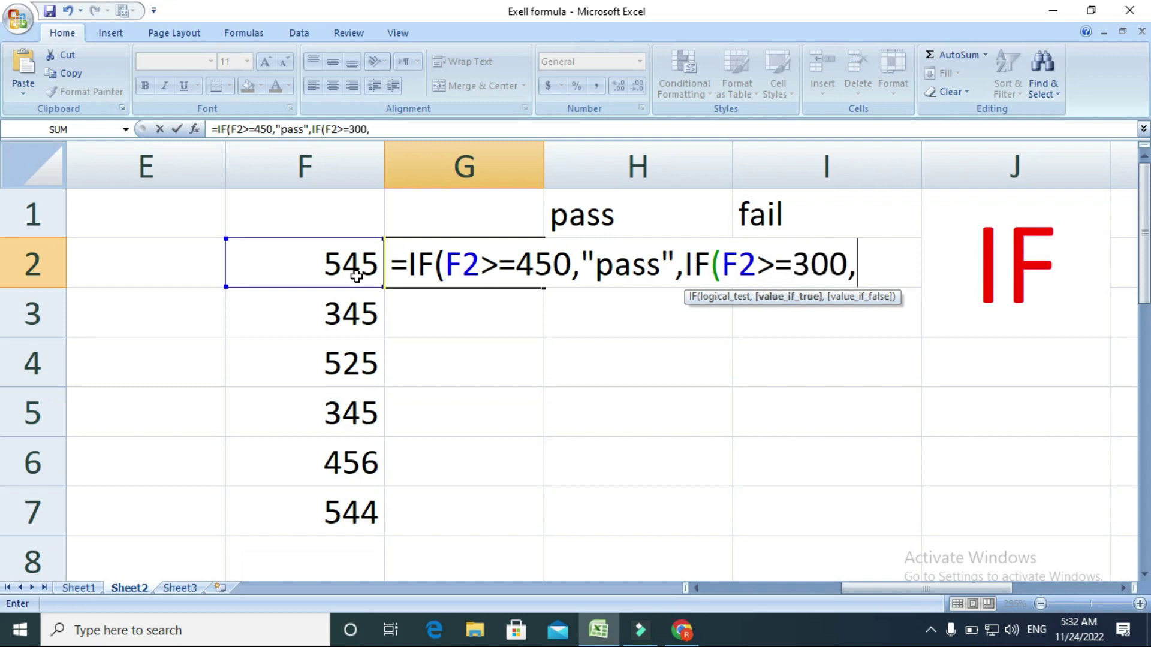
- Set "fail" as the value if true for the F2>=300 test and enter the formula, accepting the proposed correction
{"action": "type", "text": "\"fail"}
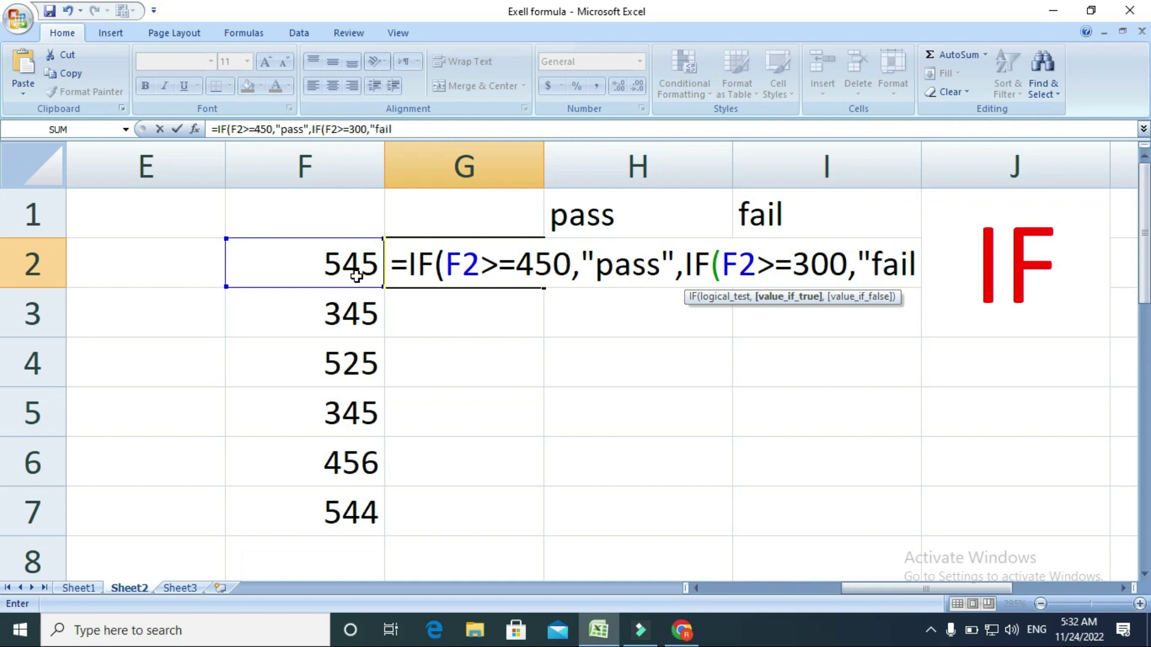
{"action": "type", "text": "\","}
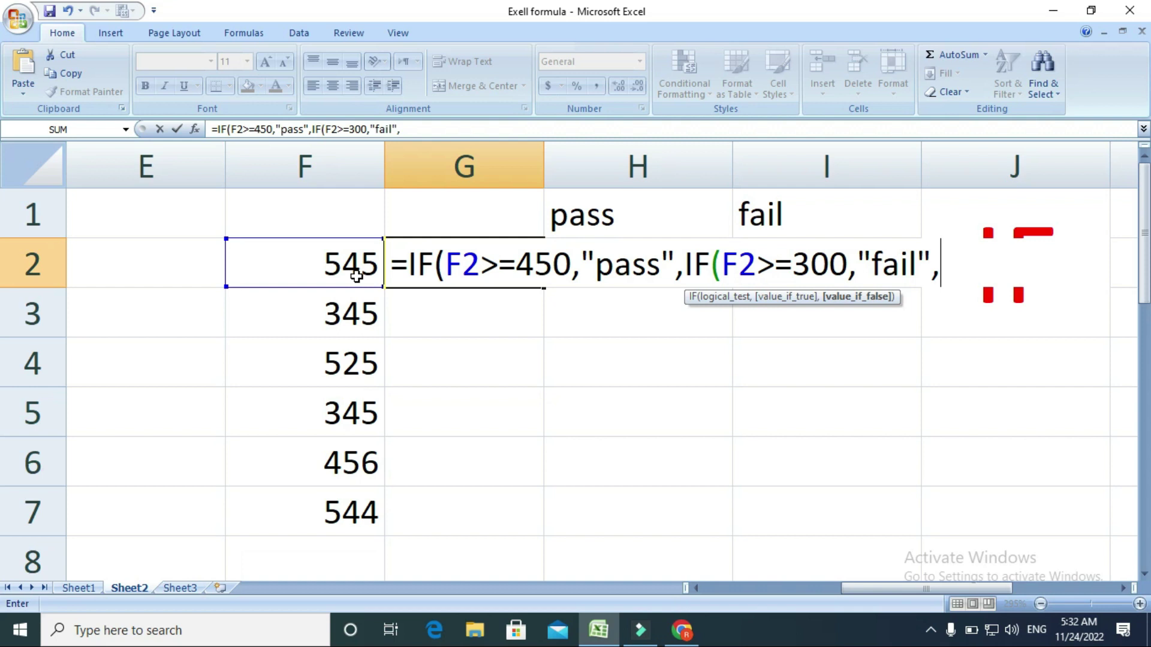
{"action": "key", "text": "Return"}
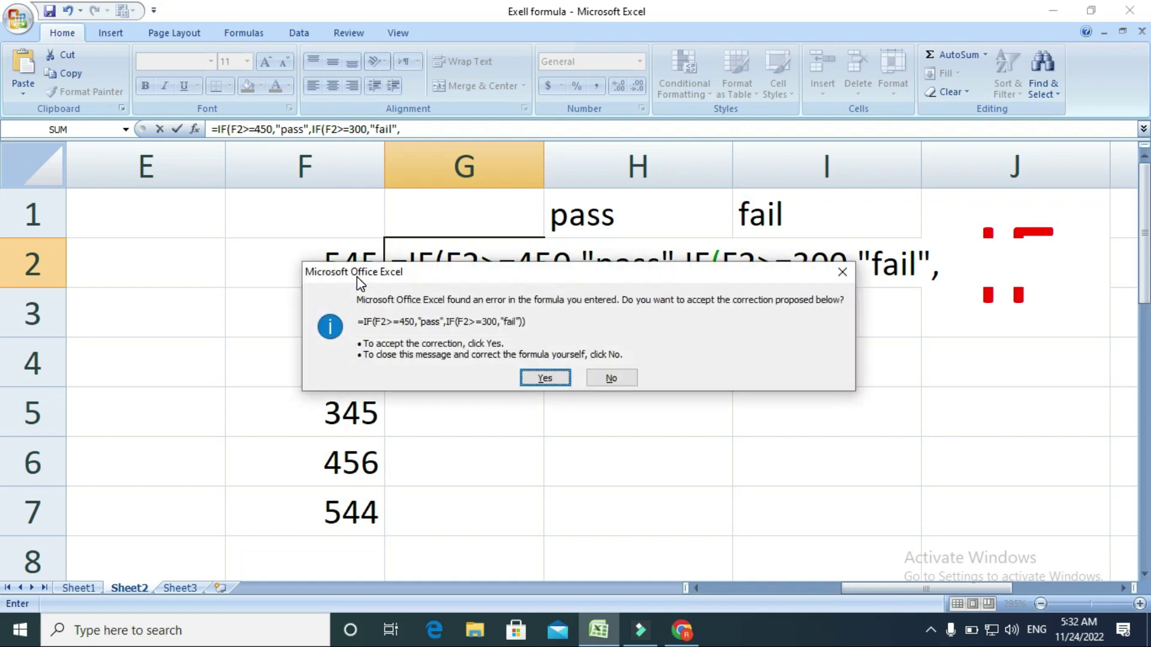
{"action": "left_click", "coordinate": [544, 377]}
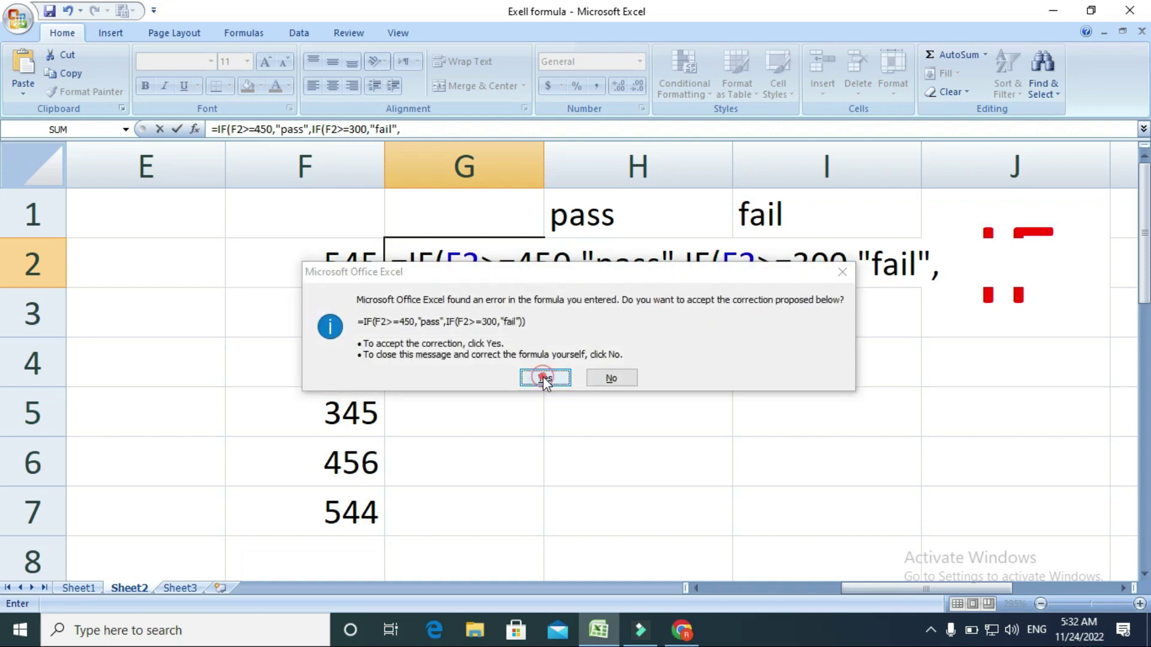
- Try to fill the pass/fail formula down from G2
{"action": "left_click", "coordinate": [498, 273]}
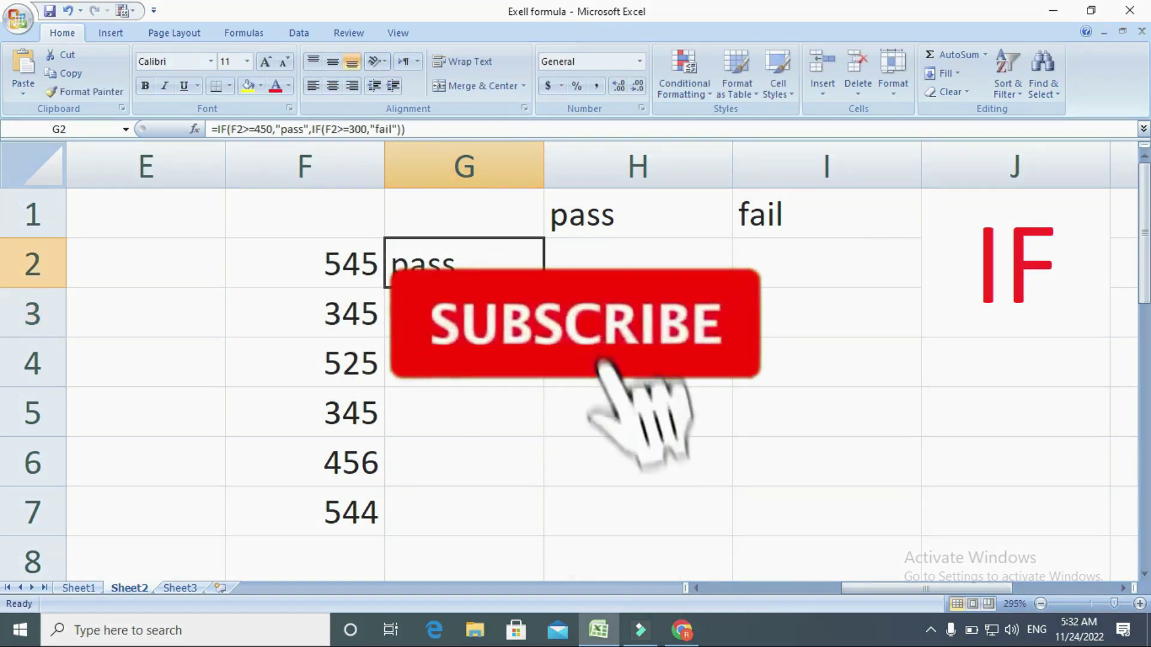
{"action": "left_click_drag", "start_coordinate": [543, 280], "coordinate": [512, 270]}
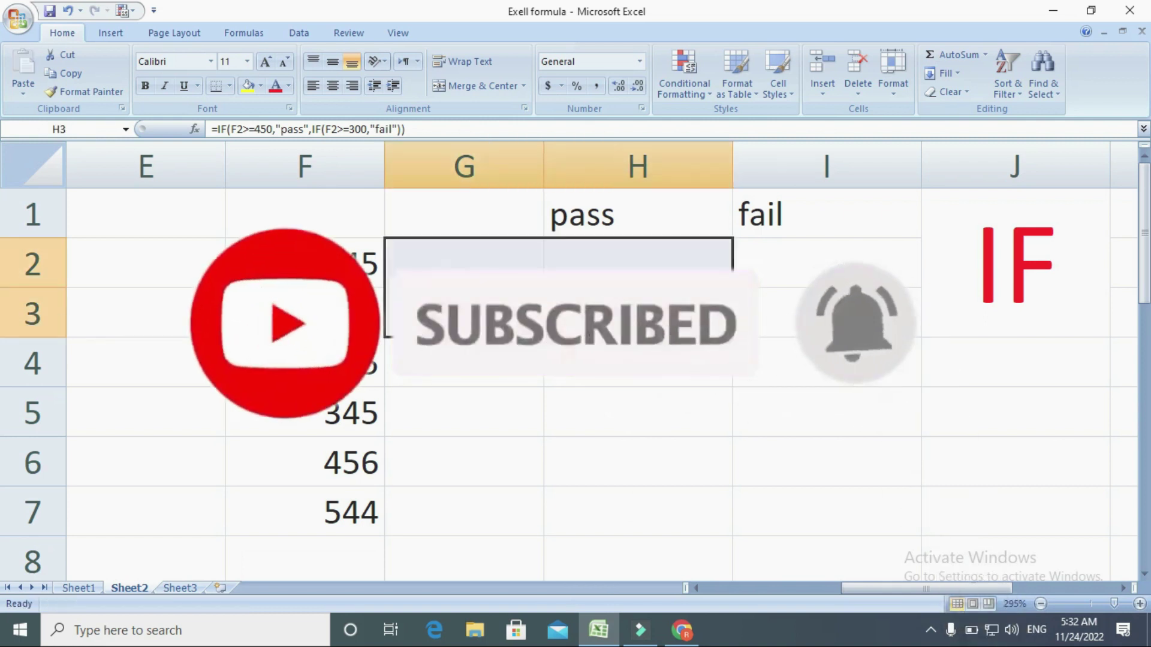
- Move the misplaced pass/fail formula from H3 back to G2
{"action": "left_click", "coordinate": [590, 365]}
{"action": "left_click", "coordinate": [589, 332]}
{"action": "left_click_drag", "start_coordinate": [591, 308], "coordinate": [513, 285]}
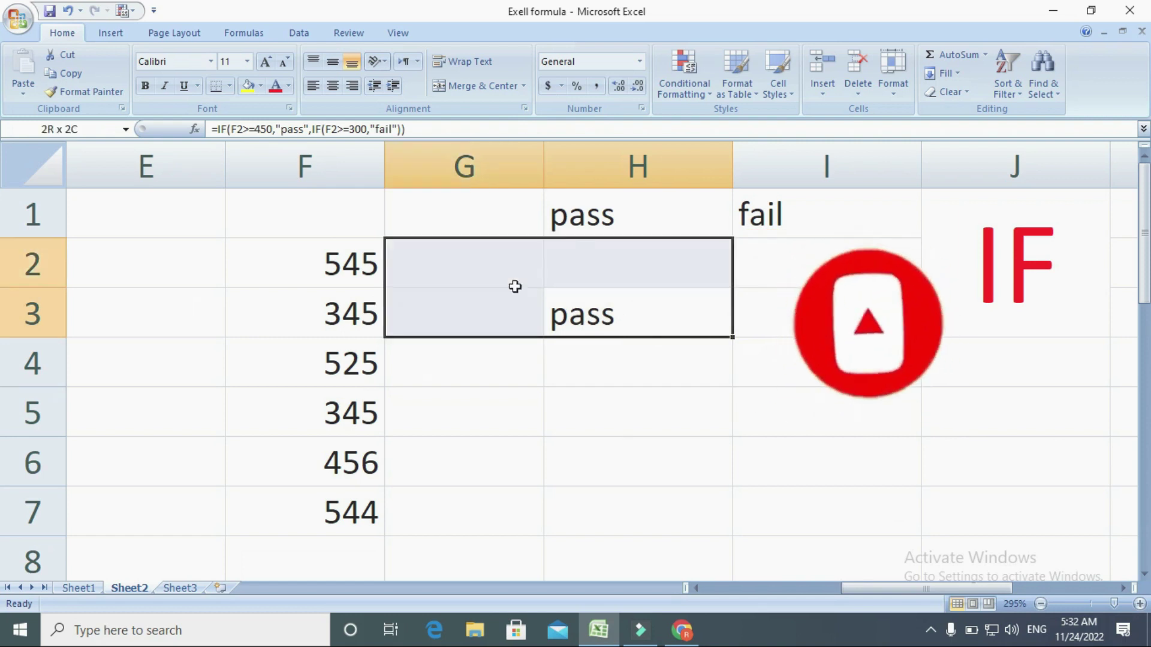
{"action": "left_click", "coordinate": [585, 353]}
{"action": "left_click", "coordinate": [595, 326]}
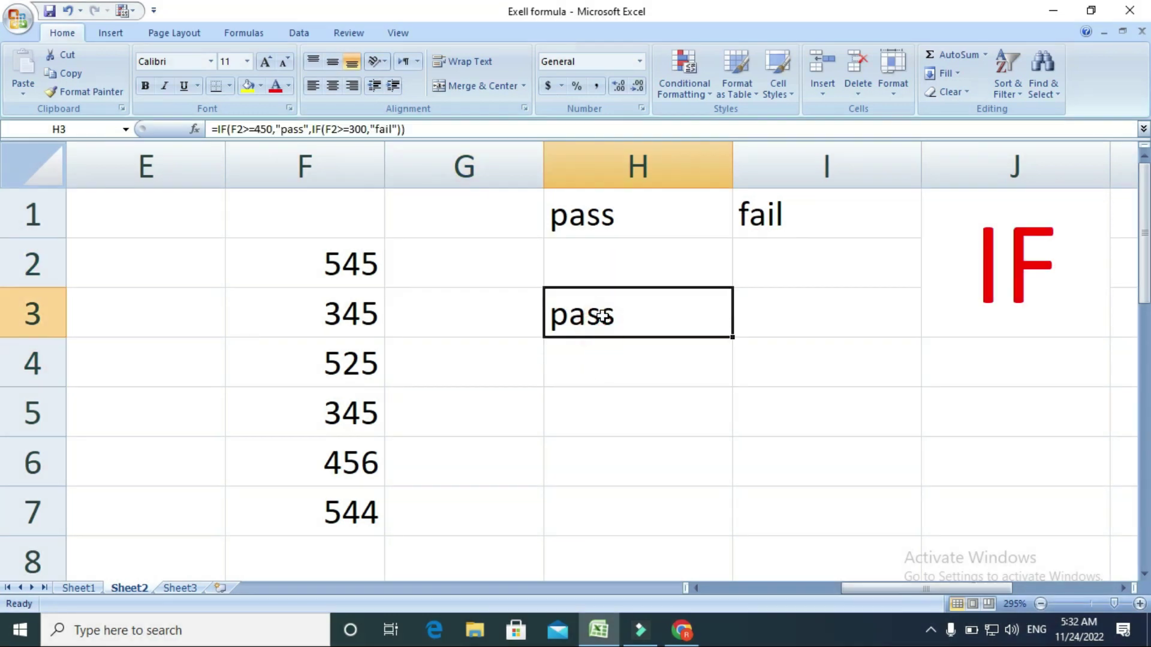
{"action": "key", "text": "ctrl+c"}
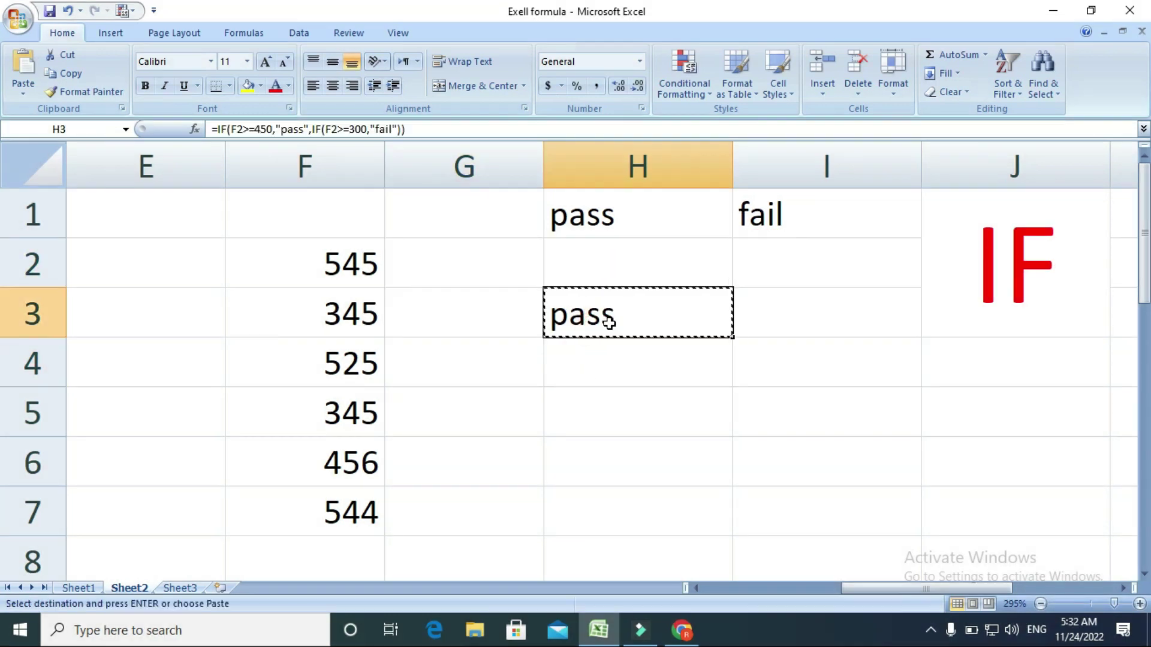
{"action": "left_click", "coordinate": [478, 265]}
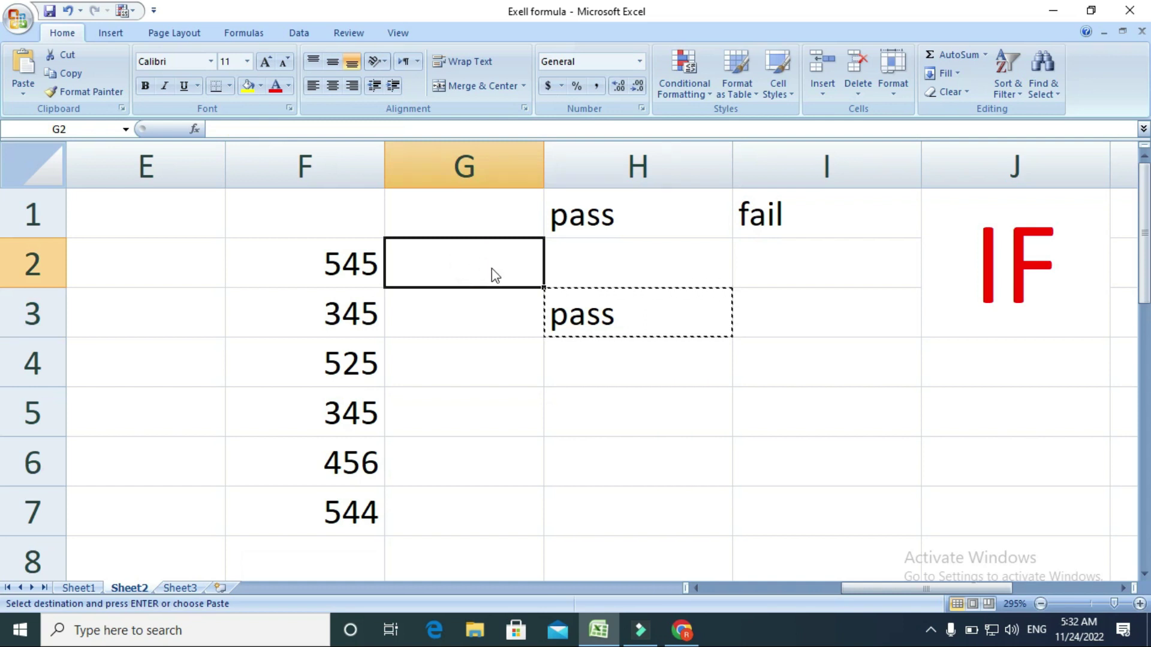
{"action": "key", "text": "Return"}
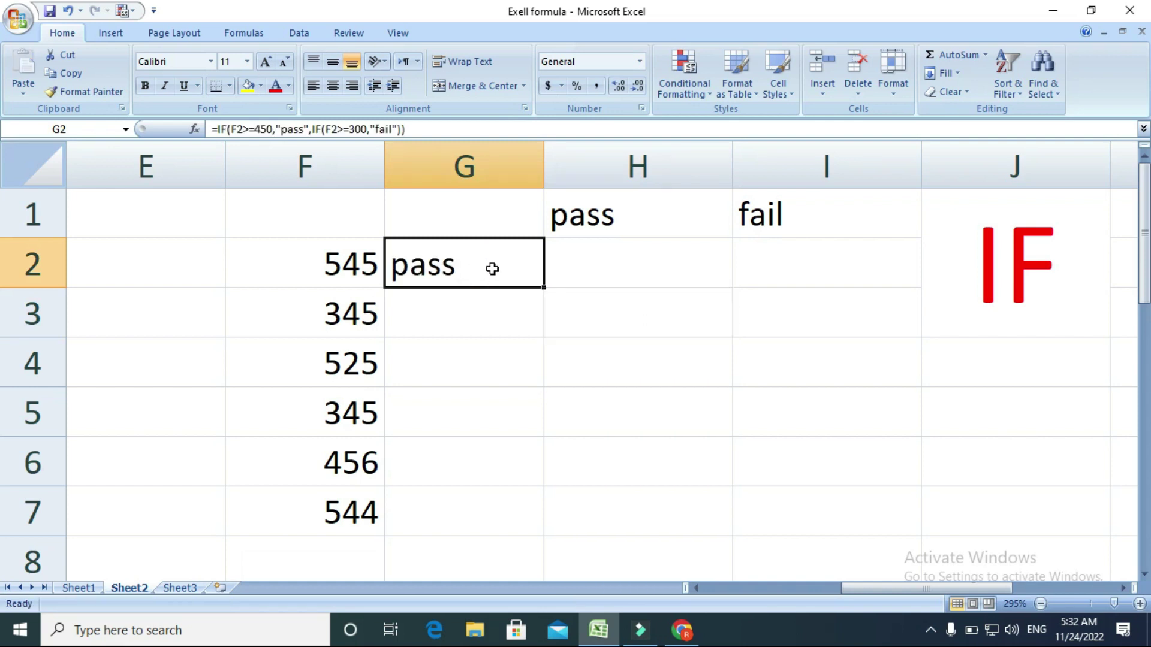
- Fill the pass/fail formula from G2 down to G7 alongside the scores in column F
{"action": "double_click", "coordinate": [545, 286]}
{"action": "left_click", "coordinate": [581, 356]}
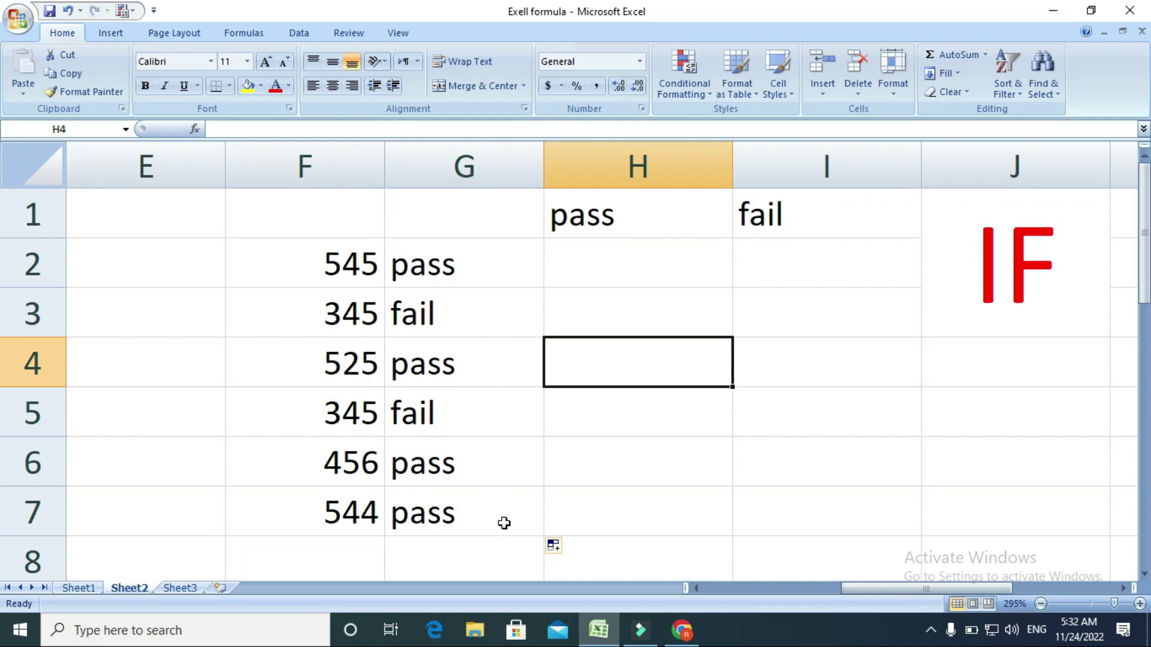
{"action": "left_click", "coordinate": [716, 497]}
{"action": "left_click", "coordinate": [622, 465]}
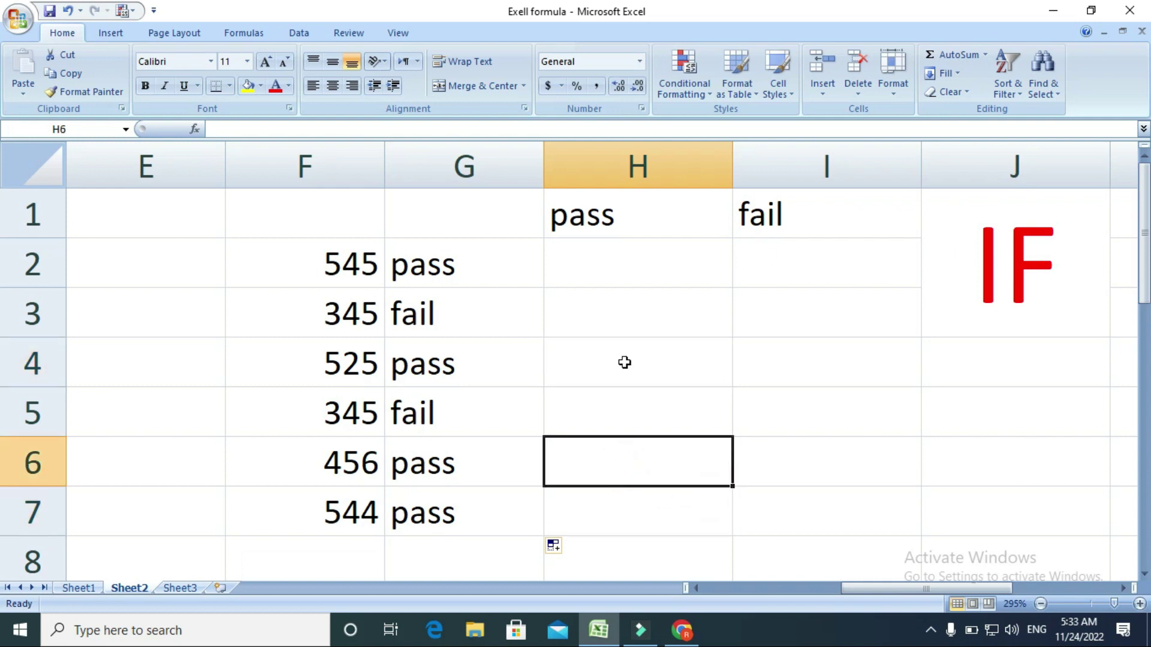